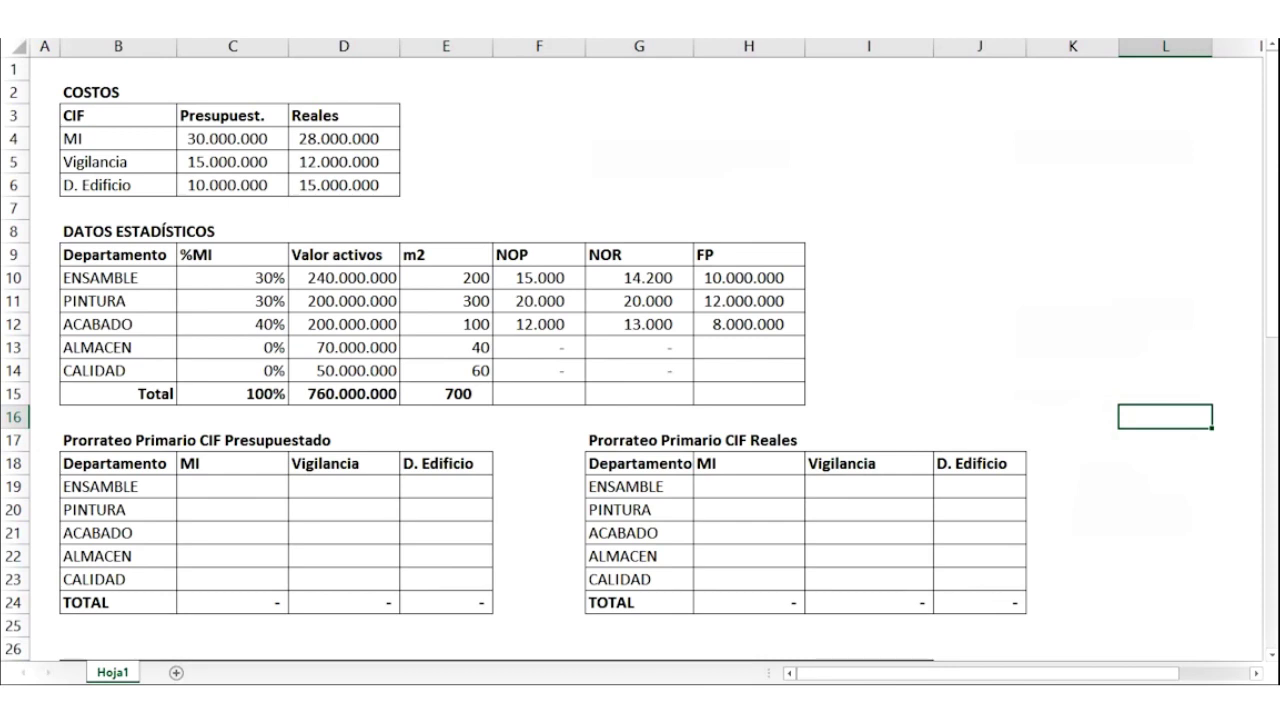
Step: Calculate the budgeted MI allocation for ENSAMBLE as =$C$4*C10 in C19 and fill the formula down through CALIDAD
{"action": "left_click", "coordinate": [232, 487]}
{"action": "type", "text": "="}
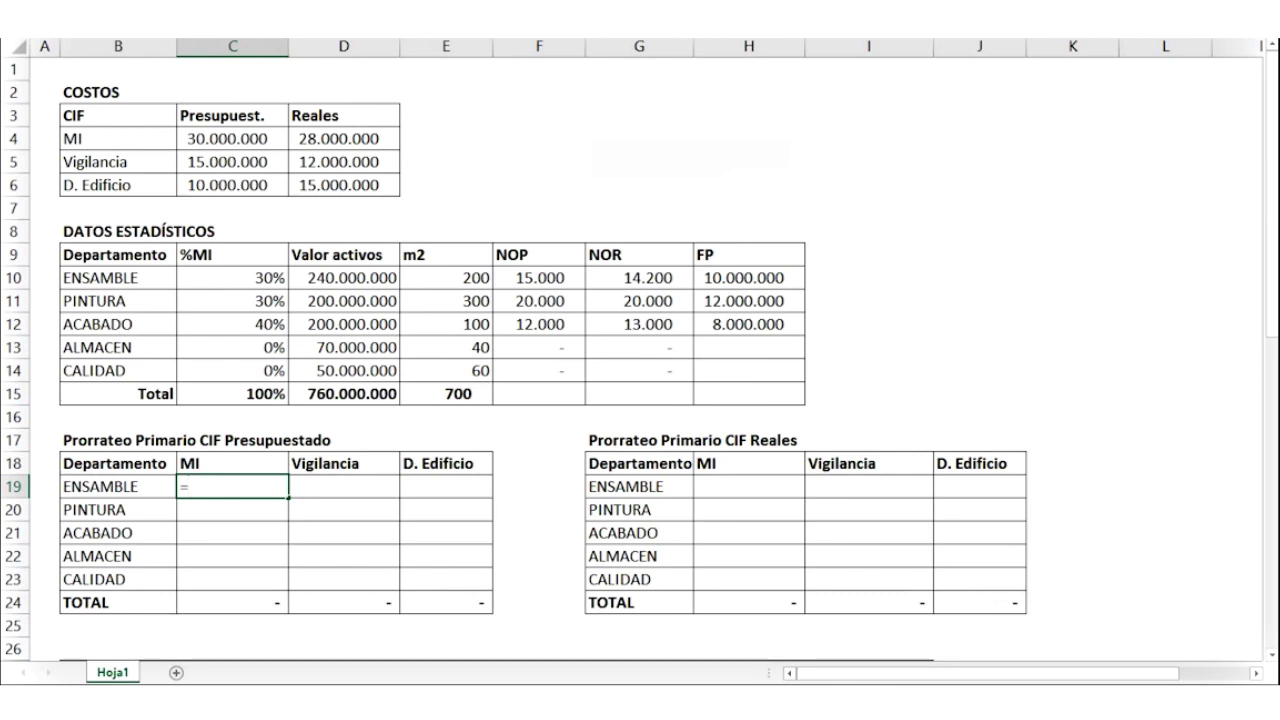
{"action": "left_click", "coordinate": [232, 139]}
{"action": "key", "text": "F4"}
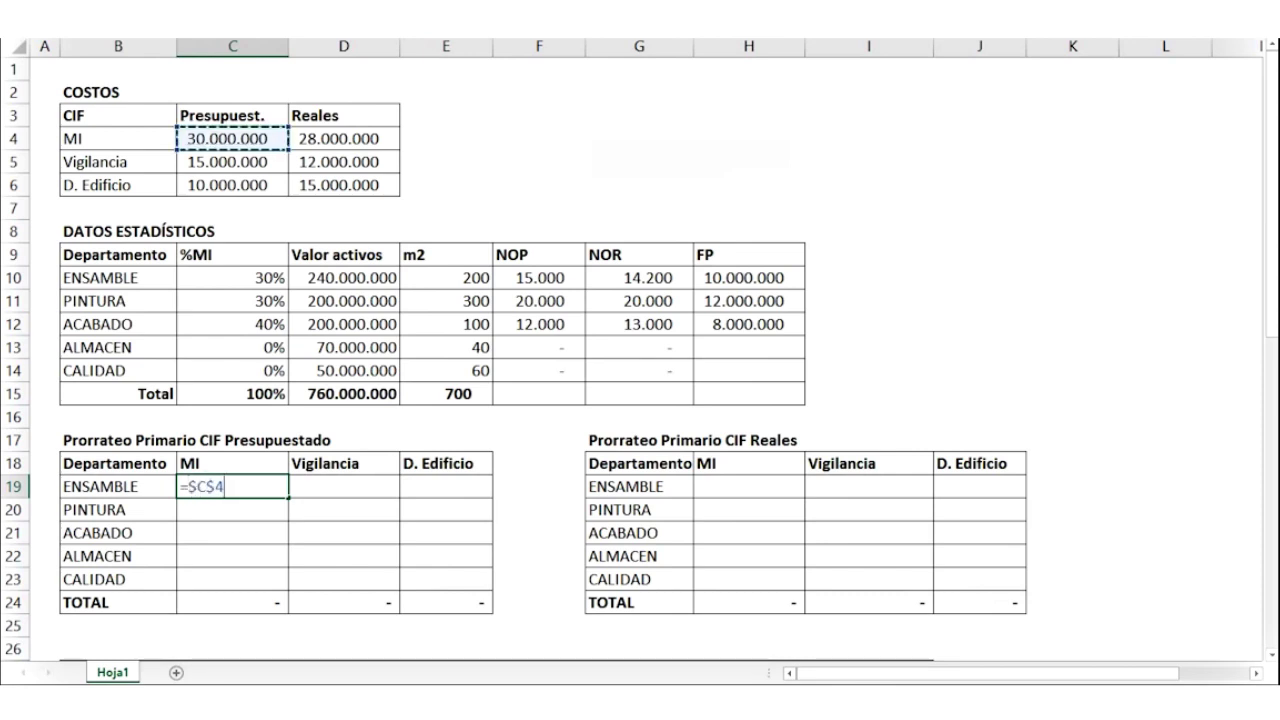
{"action": "type", "text": "+"}
{"action": "key", "text": "BackSpace"}
{"action": "type", "text": "*"}
{"action": "left_click", "coordinate": [232, 278]}
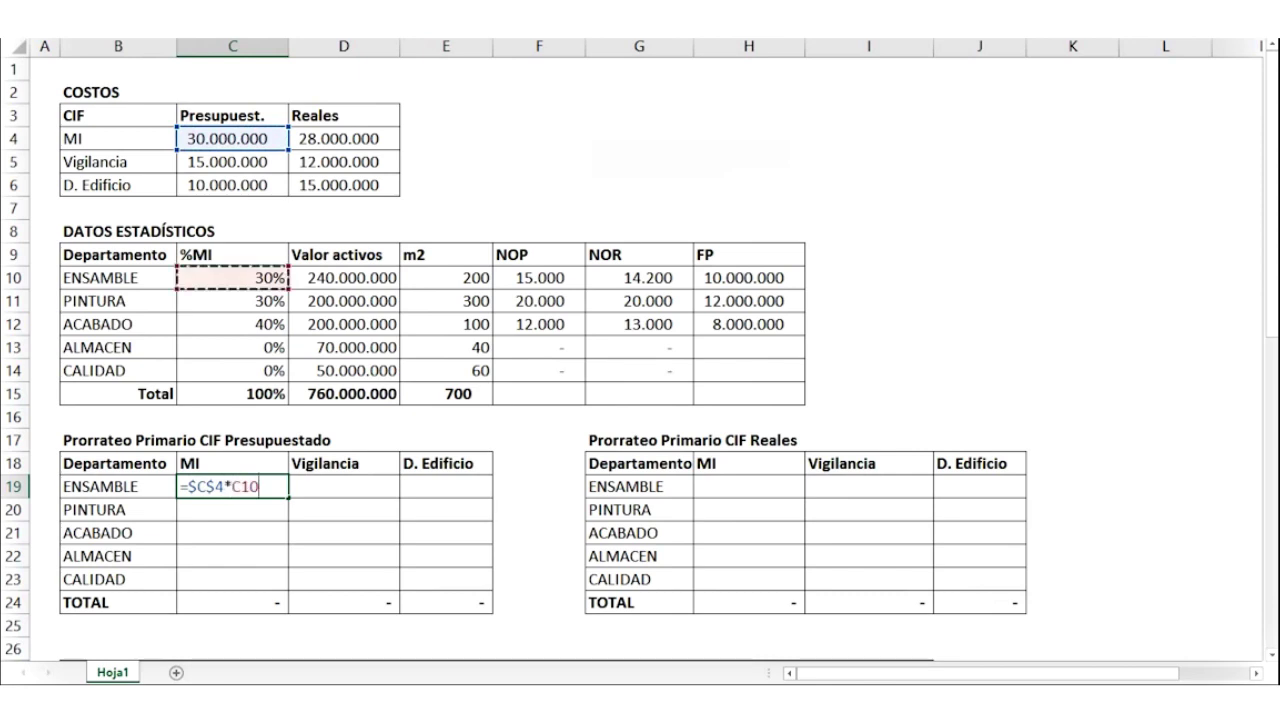
{"action": "key", "text": "Return"}
{"action": "left_click", "coordinate": [232, 487]}
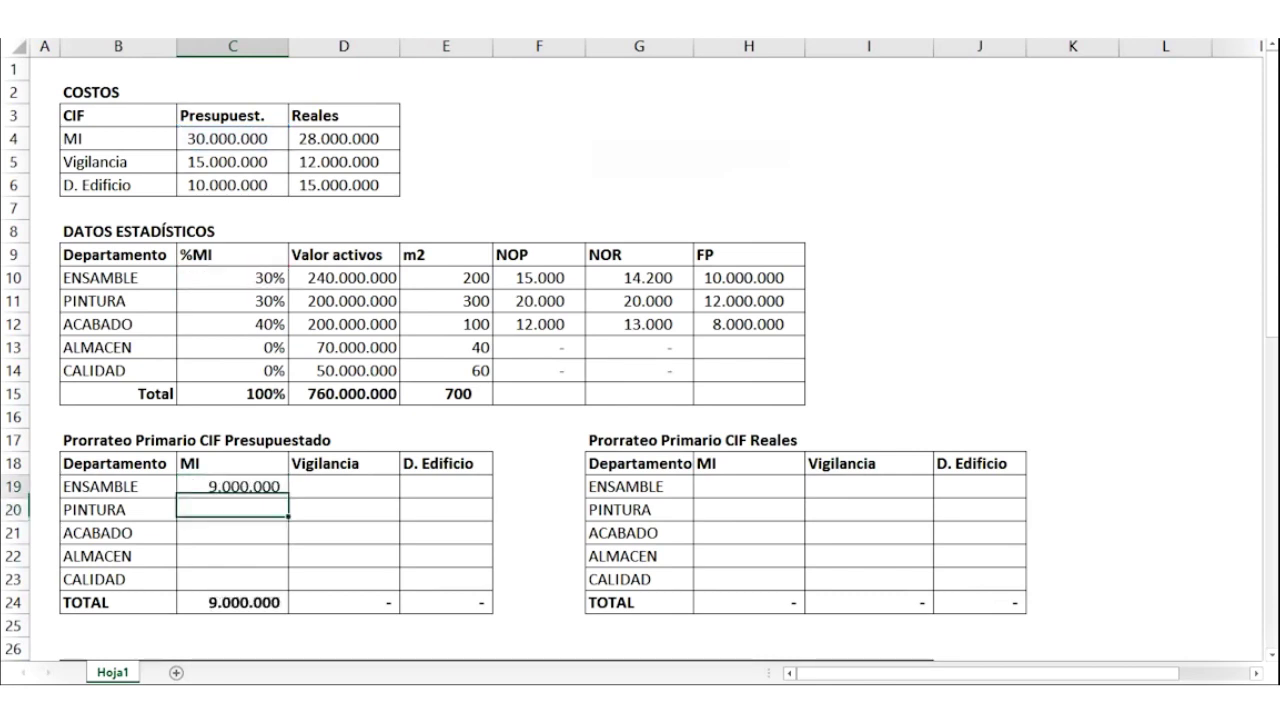
{"action": "left_click_drag", "start_coordinate": [288, 498], "coordinate": [288, 585]}
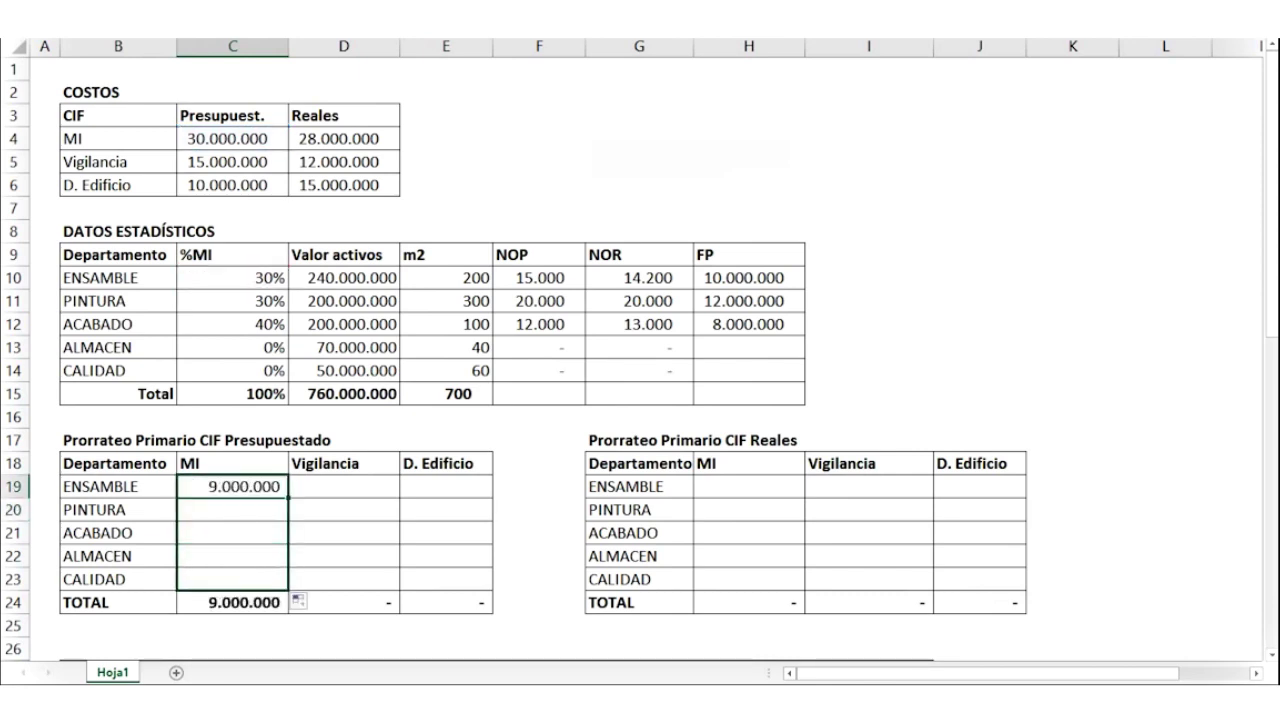
Step: Allocate the budgeted Vigilancia cost in D19:D23 by asset value, using C5*(D10/$D$15) with the cost reference fixed
{"action": "left_click", "coordinate": [344, 487]}
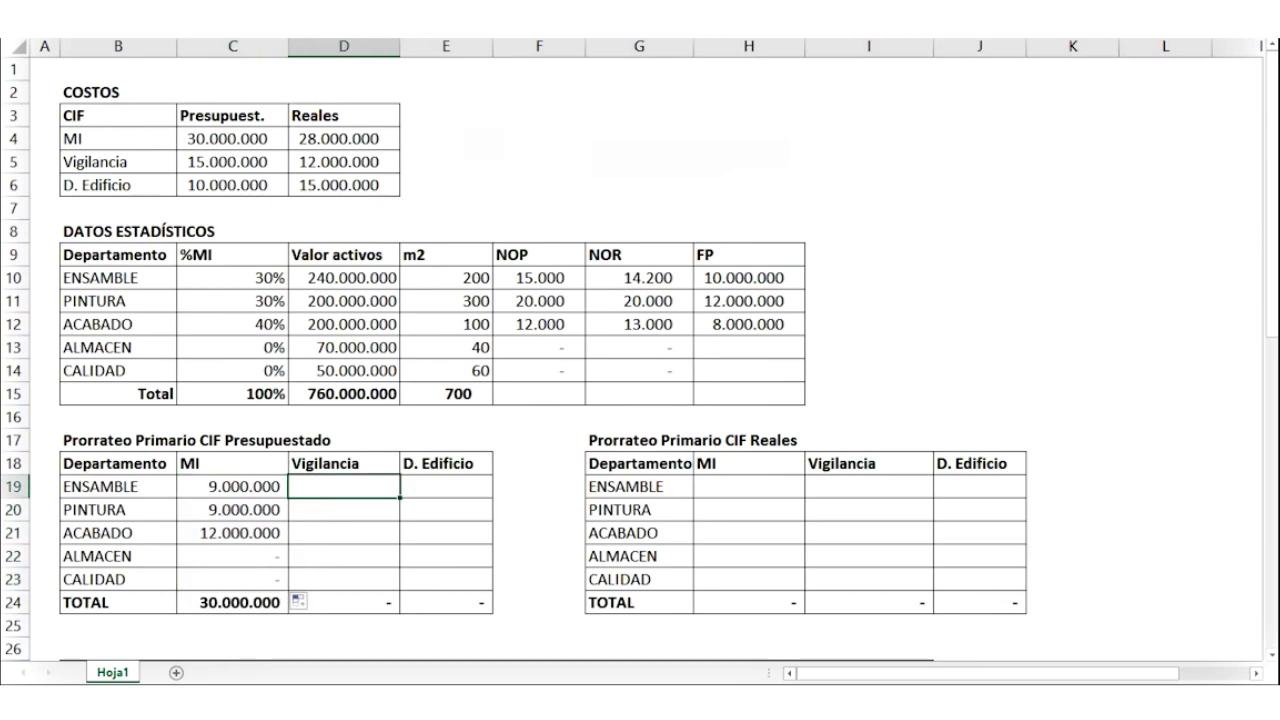
{"action": "type", "text": "=C5*("}
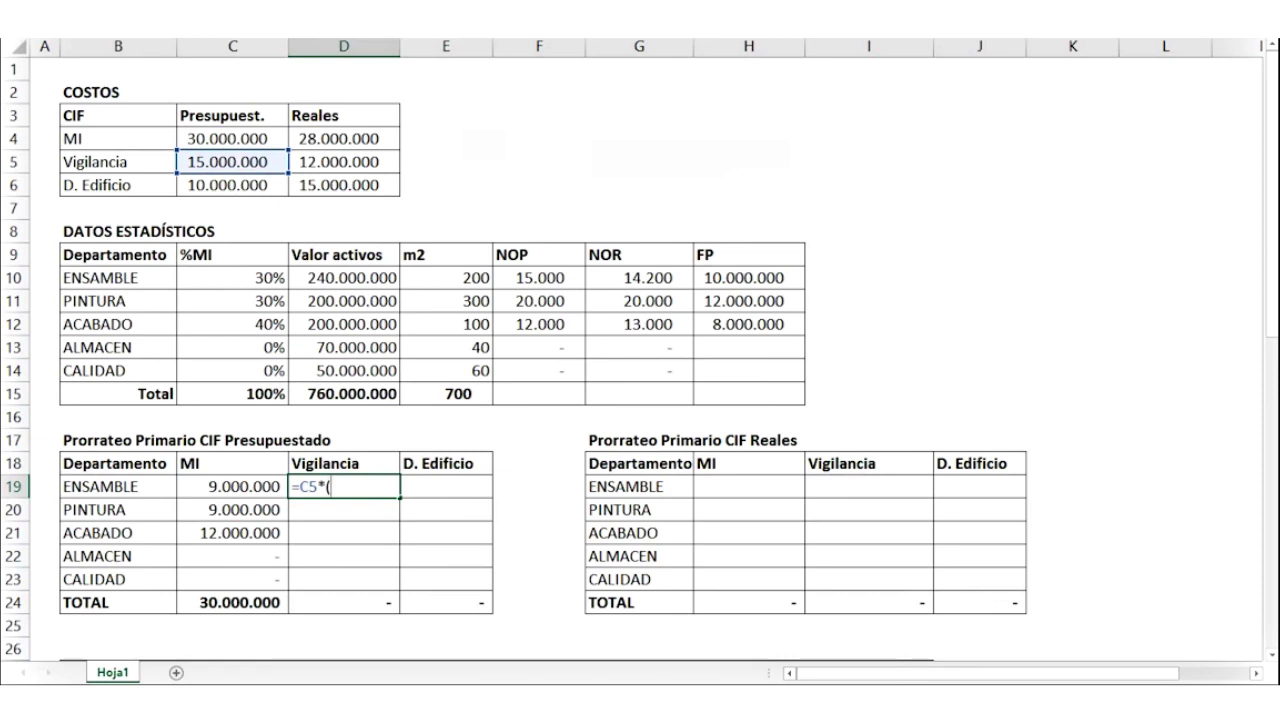
{"action": "left_click", "coordinate": [344, 278]}
{"action": "type", "text": "/"}
{"action": "left_click", "coordinate": [344, 394]}
{"action": "key", "text": "F4"}
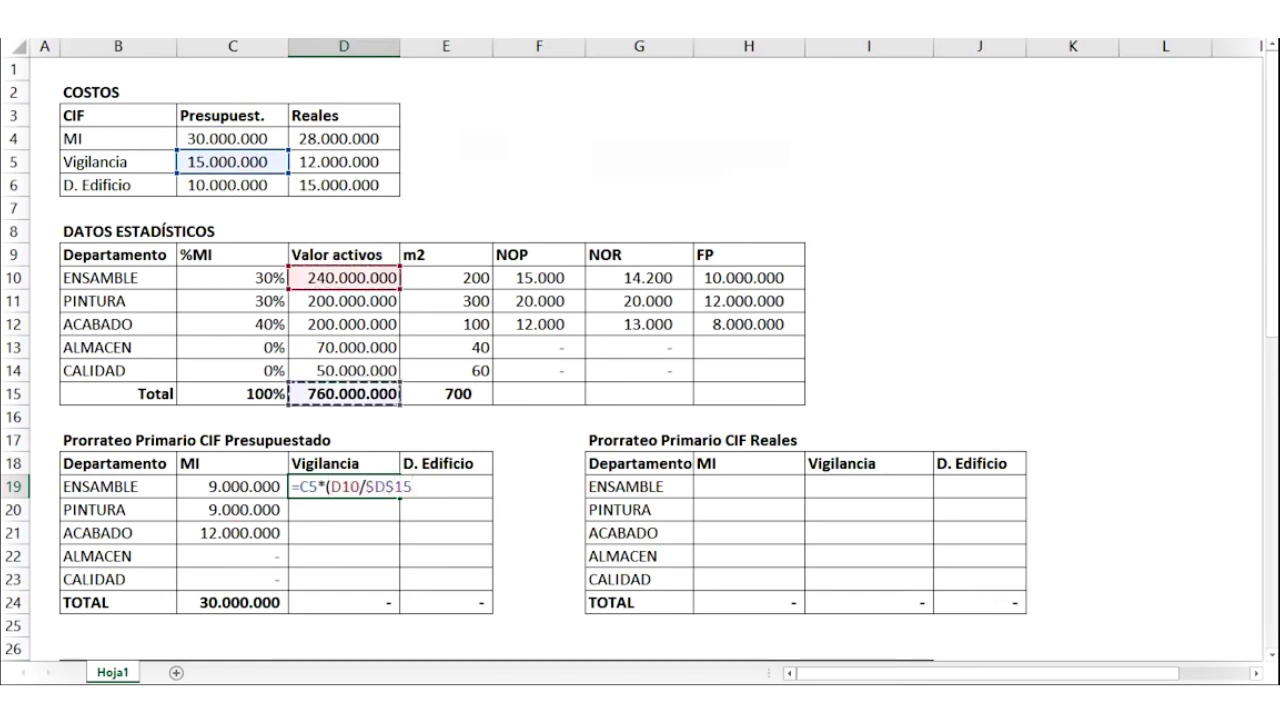
{"action": "key", "text": "Return"}
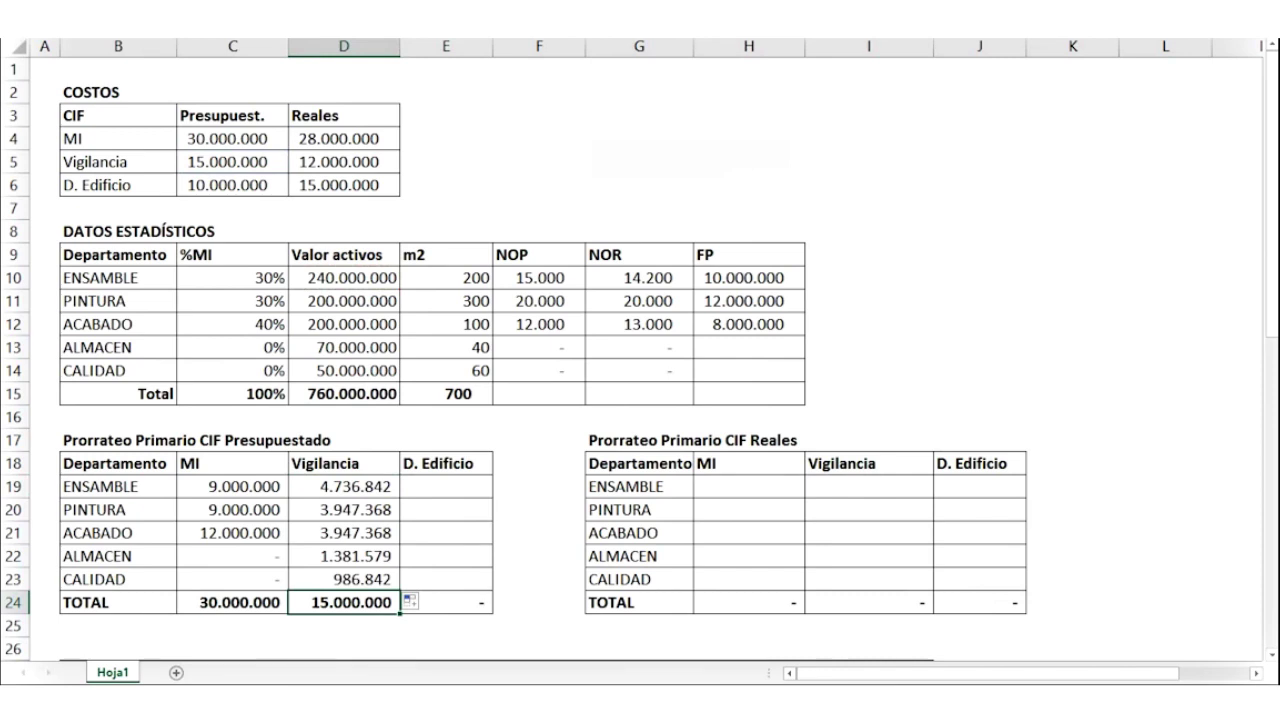
Step: Allocate the budgeted D. Edificio cost in E19:E23 by area, using C6*(E10/E15) with the cost and total references fixed
{"action": "left_click", "coordinate": [445, 486]}
{"action": "type", "text": "="}
{"action": "left_click", "coordinate": [232, 184]}
{"action": "type", "text": "*"}
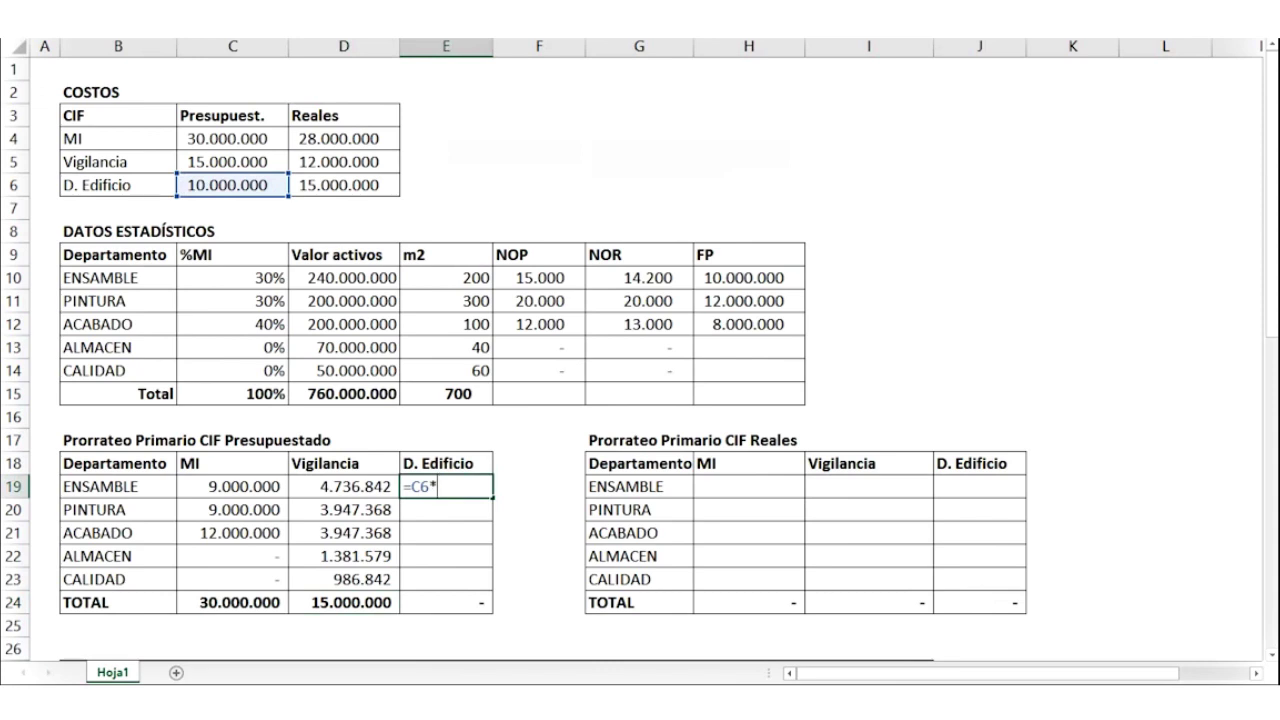
{"action": "type", "text": "("}
{"action": "left_click", "coordinate": [446, 278]}
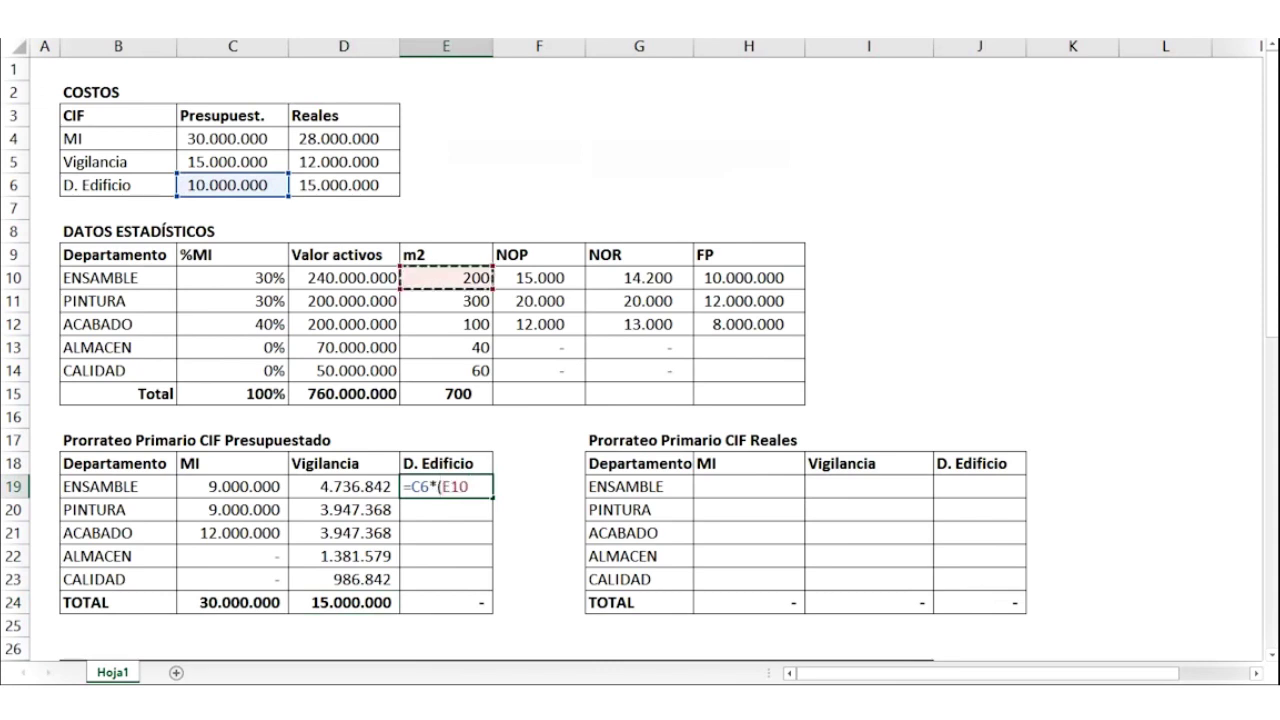
{"action": "type", "text": "/"}
{"action": "left_click", "coordinate": [446, 394]}
{"action": "type", "text": ")"}
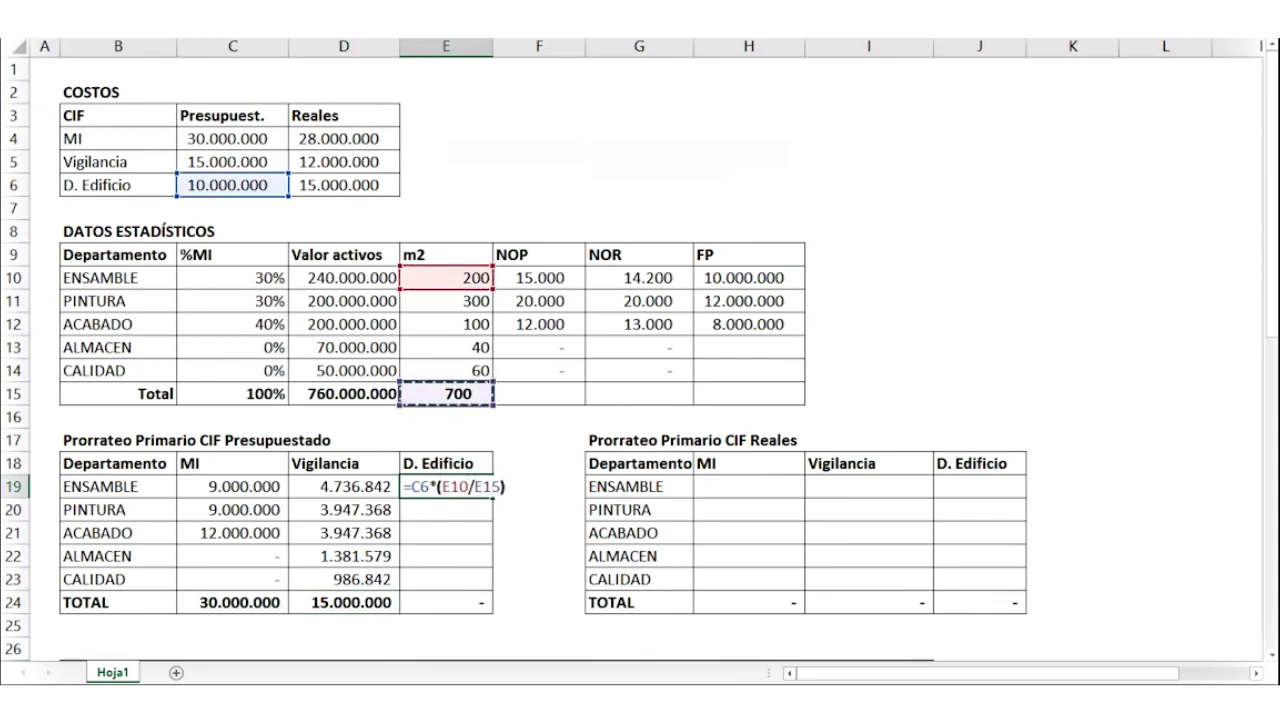
{"action": "double_click", "coordinate": [420, 487]}
{"action": "key", "text": "F4"}
{"action": "left_click", "coordinate": [523, 487]}
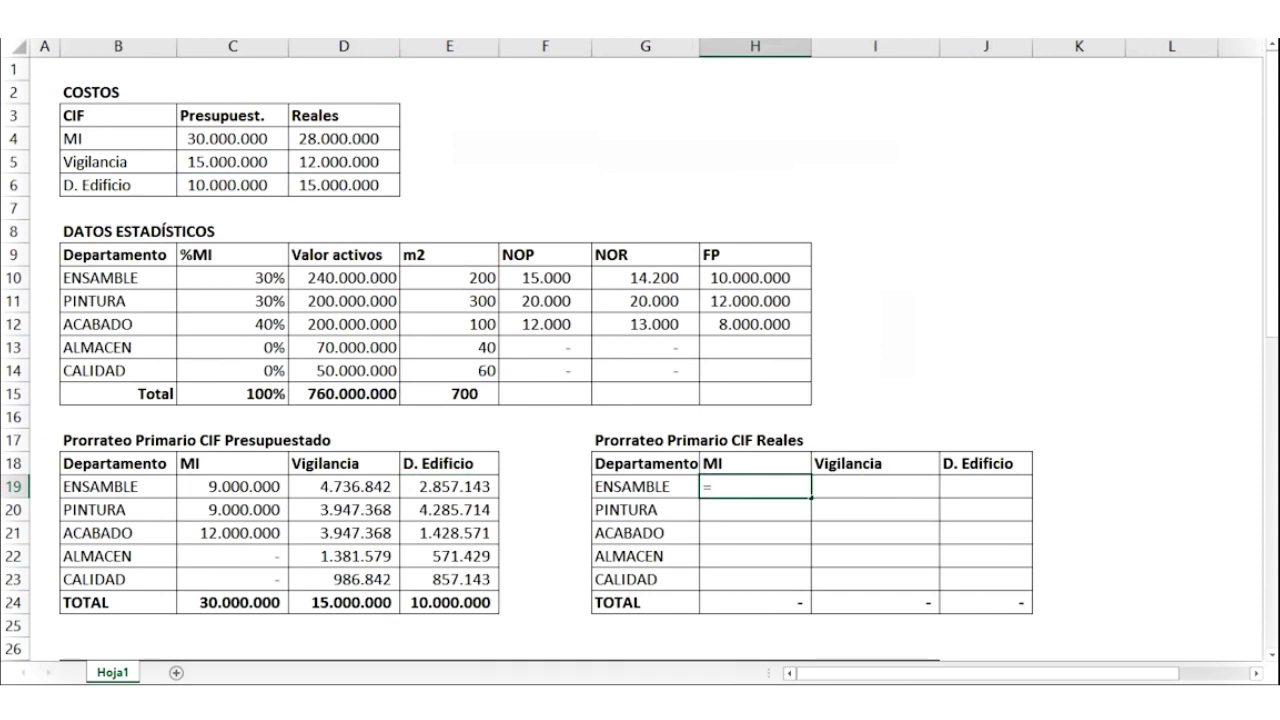
Step: Calculate the real MI allocation in H19 as =$D$4*C10 and fill it down for all departments
{"action": "left_click", "coordinate": [343, 139]}
{"action": "key", "text": "F4"}
{"action": "type", "text": "*"}
{"action": "left_click", "coordinate": [233, 278]}
{"action": "key", "text": "ctrl+Return"}
{"action": "double_click", "coordinate": [811, 498]}
Step: Allocate the real Vigilancia cost $D$5 in I19:I23 in proportion to each department's share of total asset value
{"action": "left_click", "coordinate": [875, 487]}
{"action": "type", "text": "="}
{"action": "left_click", "coordinate": [343, 162]}
{"action": "key", "text": "F4"}
{"action": "type", "text": "*("}
{"action": "left_click", "coordinate": [343, 278]}
{"action": "type", "text": ")"}
{"action": "key", "text": "ctrl+Return"}
{"action": "double_click", "coordinate": [940, 498]}
Step: Allocate the real D. Edificio cost $D$6 in J19:J23 in proportion to each department's share of the total m2
{"action": "left_click", "coordinate": [985, 487]}
{"action": "type", "text": "="}
{"action": "left_click", "coordinate": [343, 185]}
{"action": "key", "text": "F4"}
{"action": "type", "text": "*("}
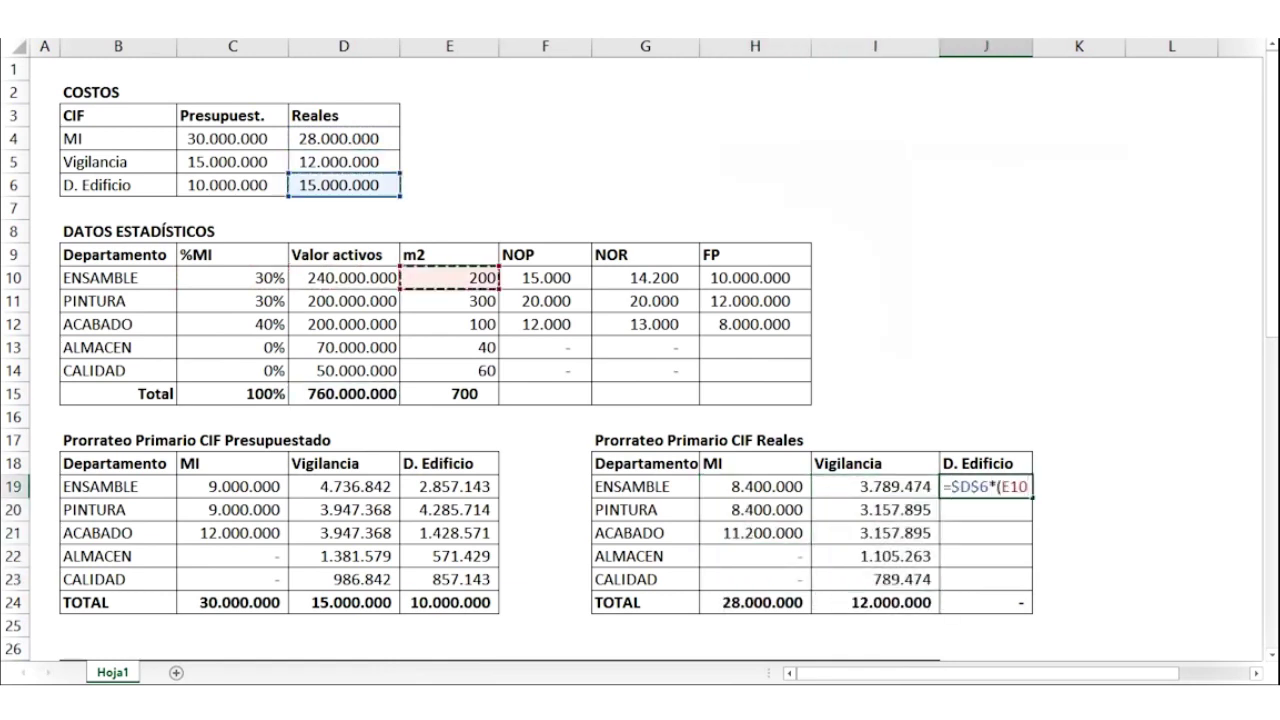
{"action": "double_click", "coordinate": [1032, 502]}
{"action": "left_click", "coordinate": [1177, 648]}
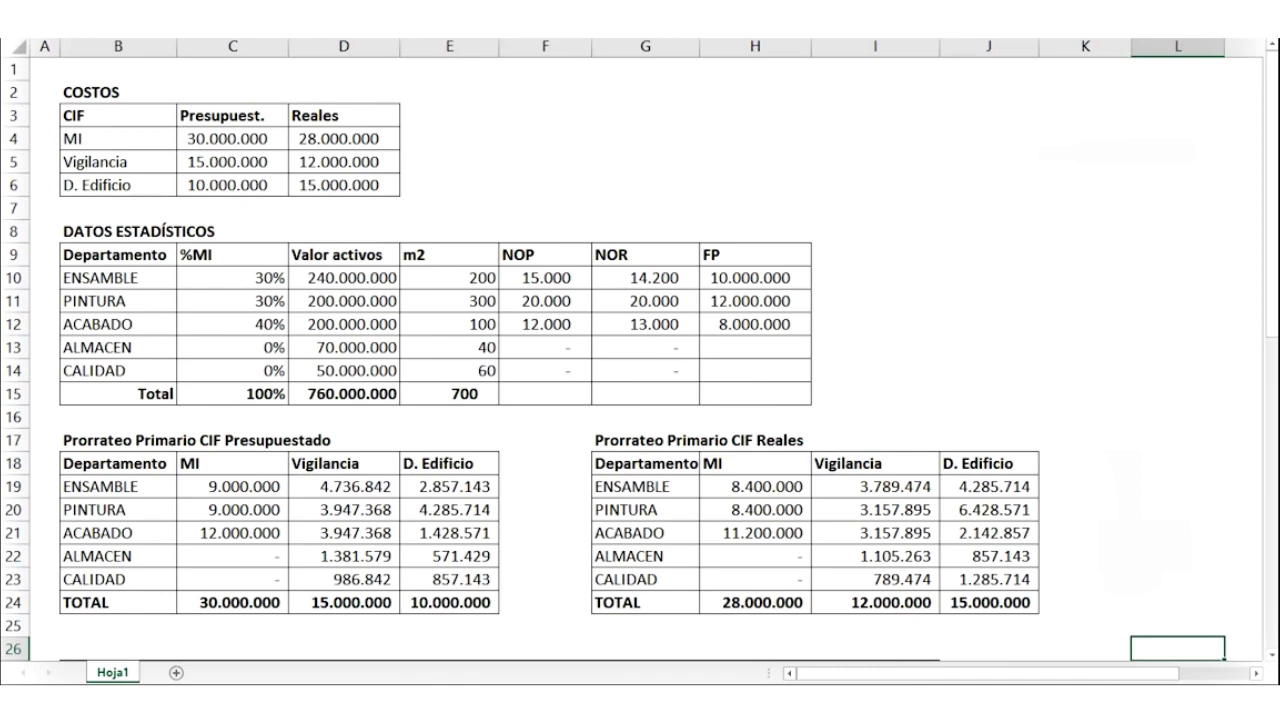
Step: Link ENSAMBLE's FP in the Variacion Presupuesto table to H10 and fill it down through ACABADO
{"action": "scroll", "coordinate": [640, 360], "scroll_direction": "down", "scroll_amount": 2}
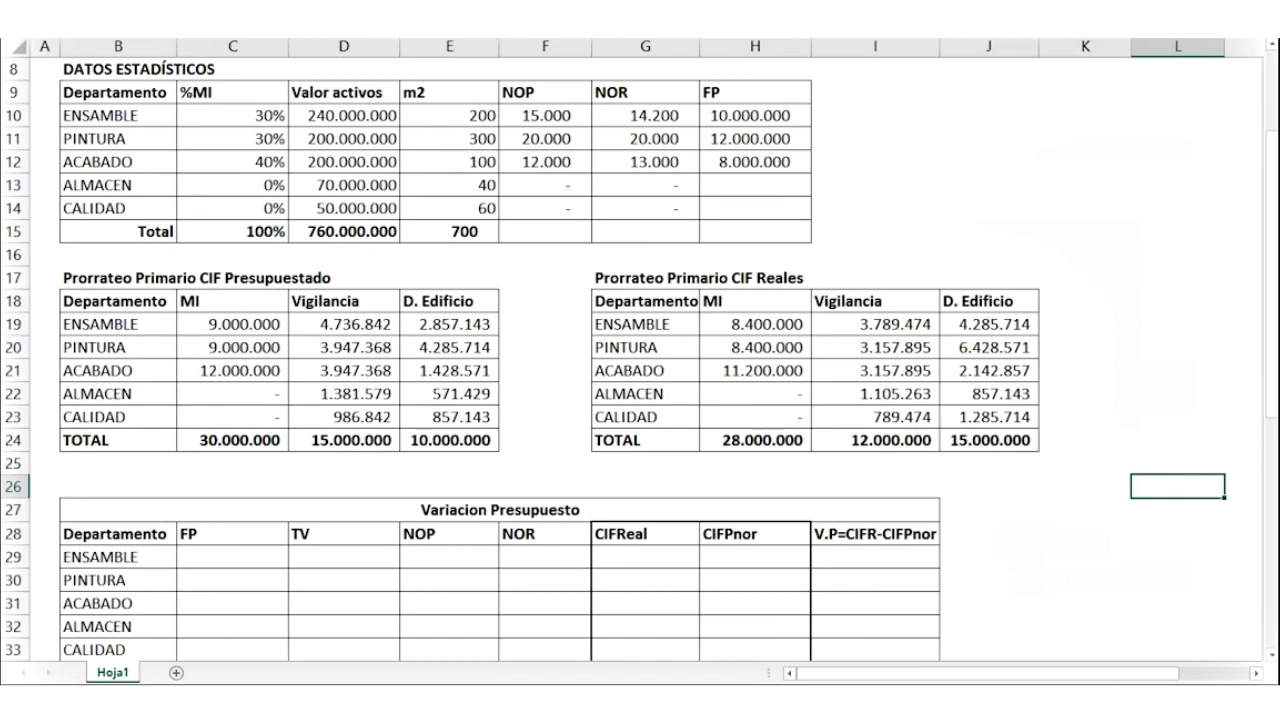
{"action": "left_click", "coordinate": [233, 557]}
{"action": "type", "text": "="}
{"action": "left_click", "coordinate": [755, 116]}
{"action": "key", "text": "Return"}
{"action": "left_click", "coordinate": [233, 557]}
{"action": "left_click_drag", "start_coordinate": [288, 569], "coordinate": [286, 606]}
Step: Calculate ALMACEN's FP in C32 as =SUMA(D22:E22) and fill it down to CALIDAD
{"action": "left_click", "coordinate": [233, 627]}
{"action": "type", "text": "=suma"}
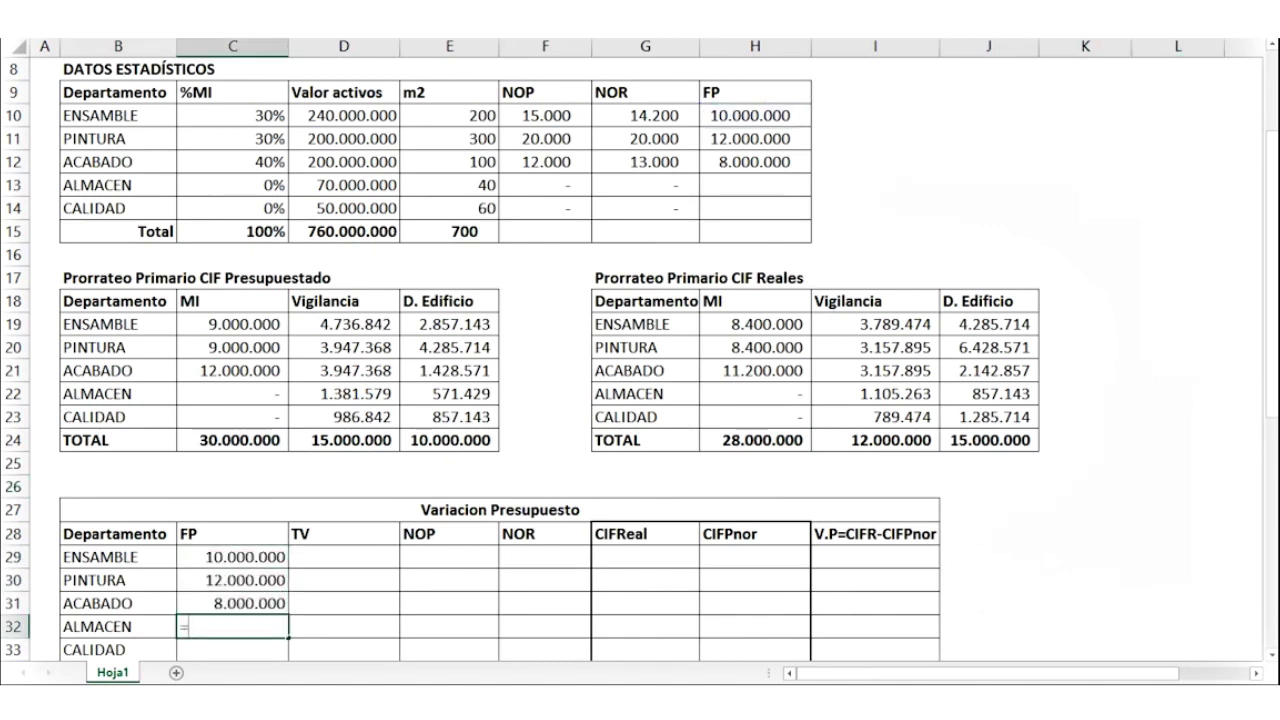
{"action": "key", "text": "Tab"}
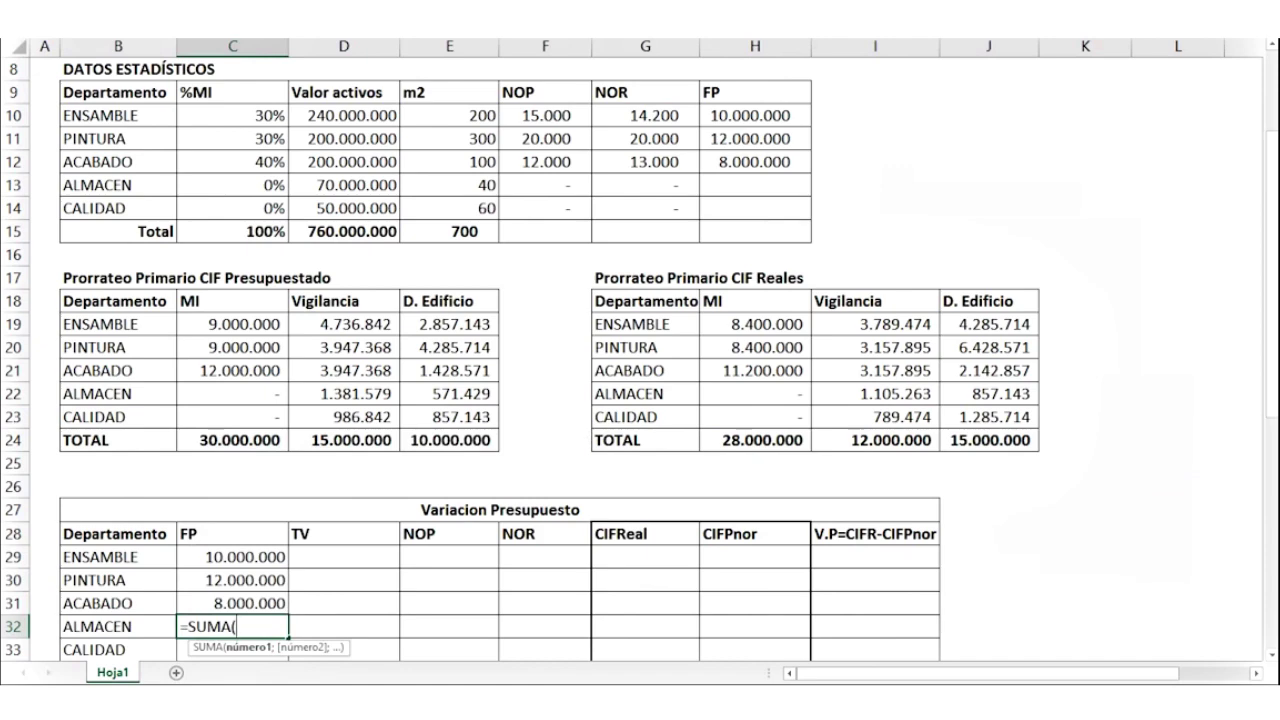
{"action": "left_click_drag", "start_coordinate": [344, 394], "coordinate": [460, 395]}
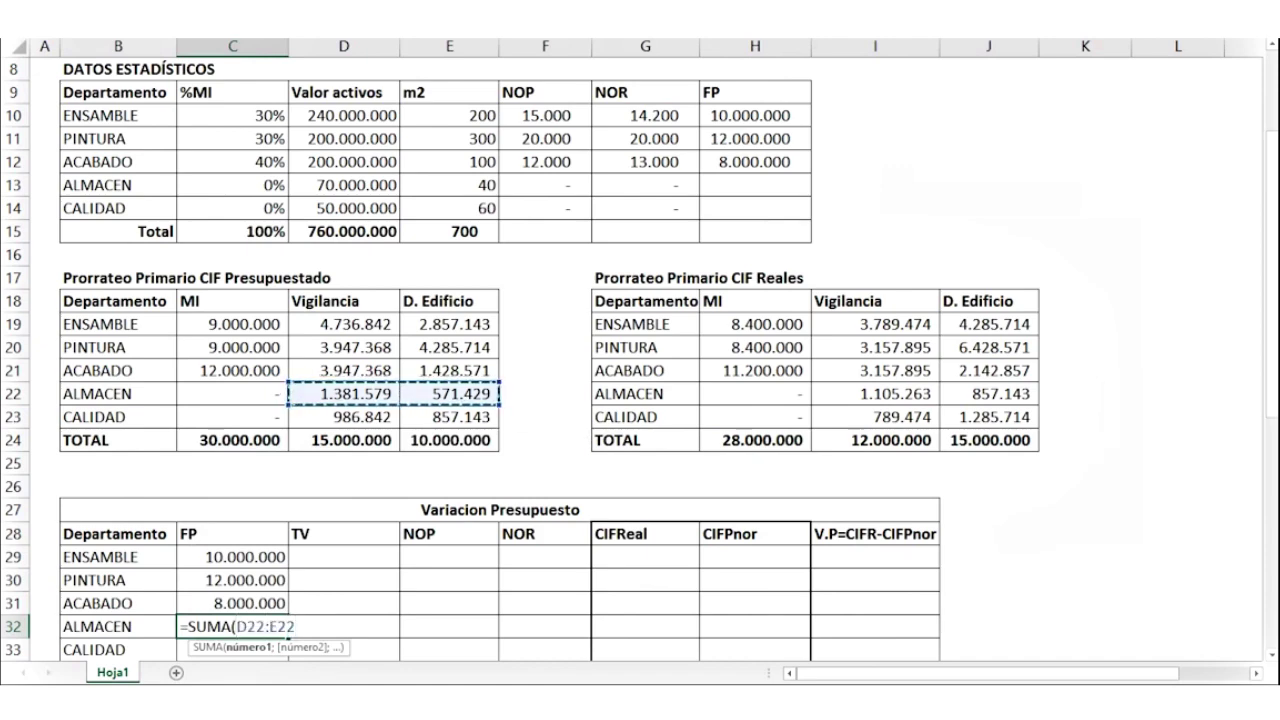
{"action": "type", "text": ")"}
{"action": "key", "text": "Return"}
{"action": "scroll", "coordinate": [640, 400], "scroll_direction": "down", "scroll_amount": 1}
{"action": "left_click", "coordinate": [232, 557]}
{"action": "left_click_drag", "start_coordinate": [288, 569], "coordinate": [288, 584]}
Step: Enter =SUMA(C19:E19) as ENSAMBLE's TV in D29 and fill it down through ACABADO
{"action": "left_click", "coordinate": [344, 487]}
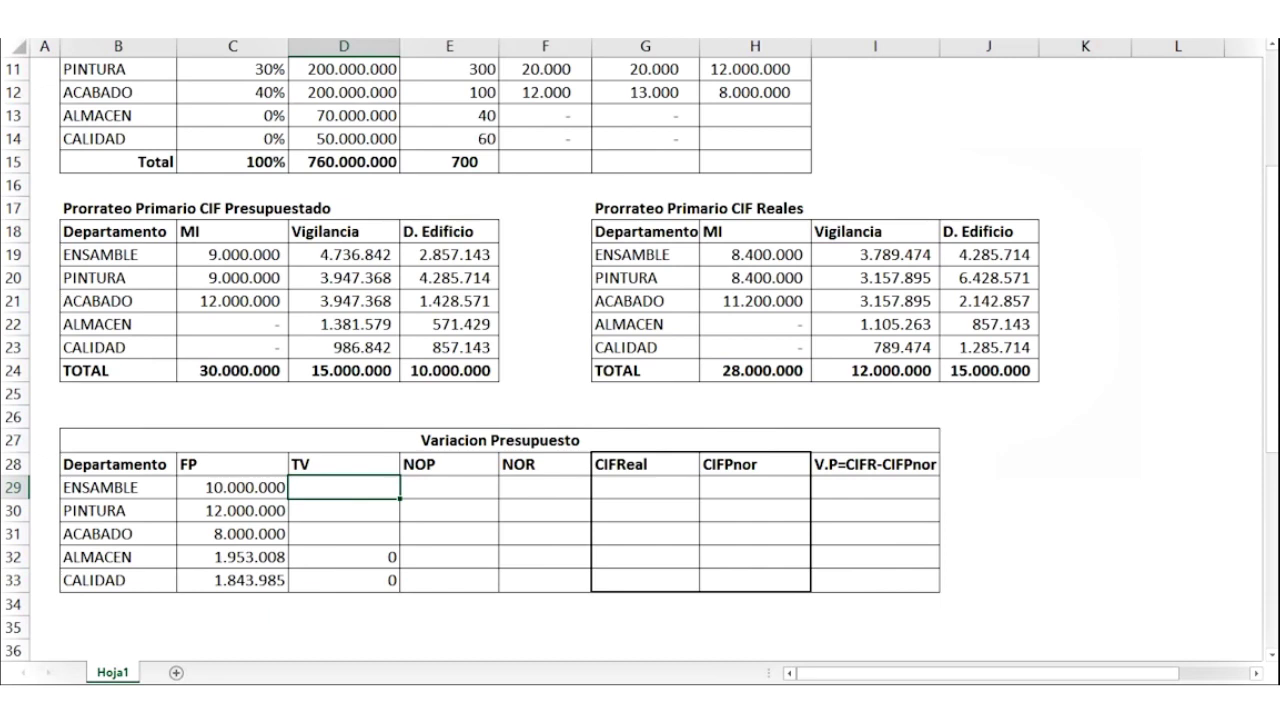
{"action": "type", "text": "=SUMA("}
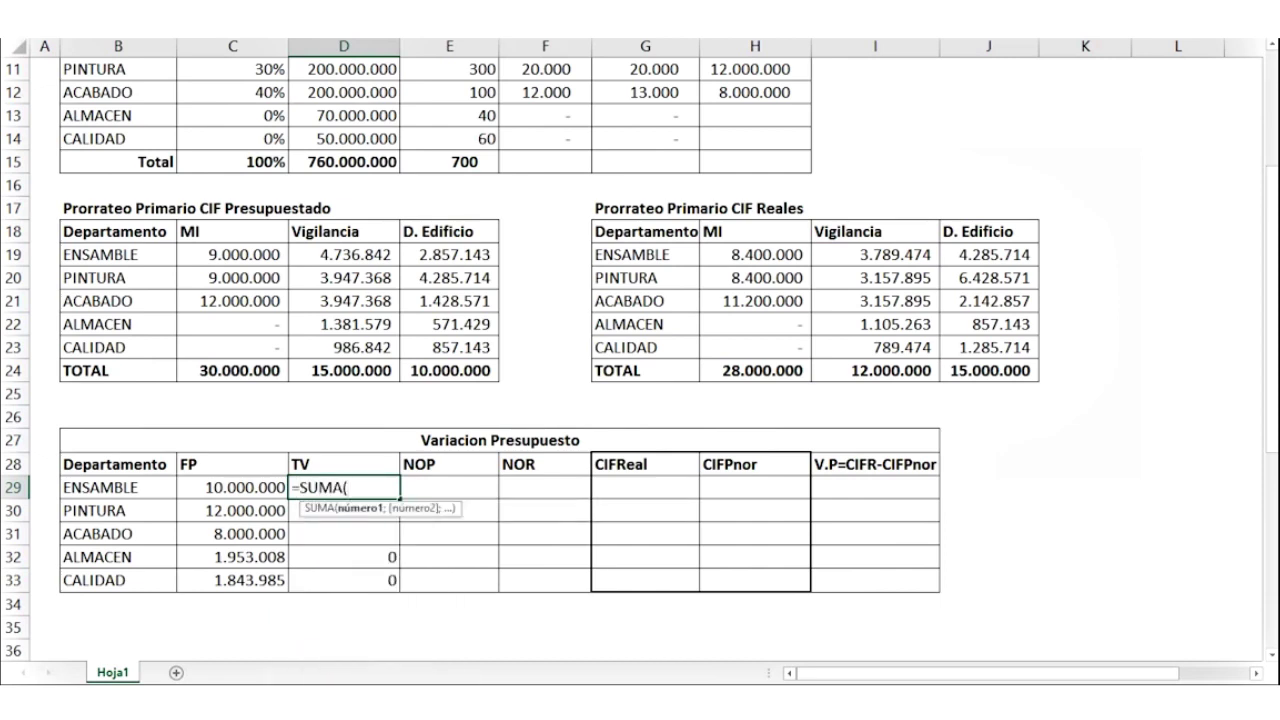
{"action": "left_click_drag", "start_coordinate": [232, 254], "coordinate": [450, 254]}
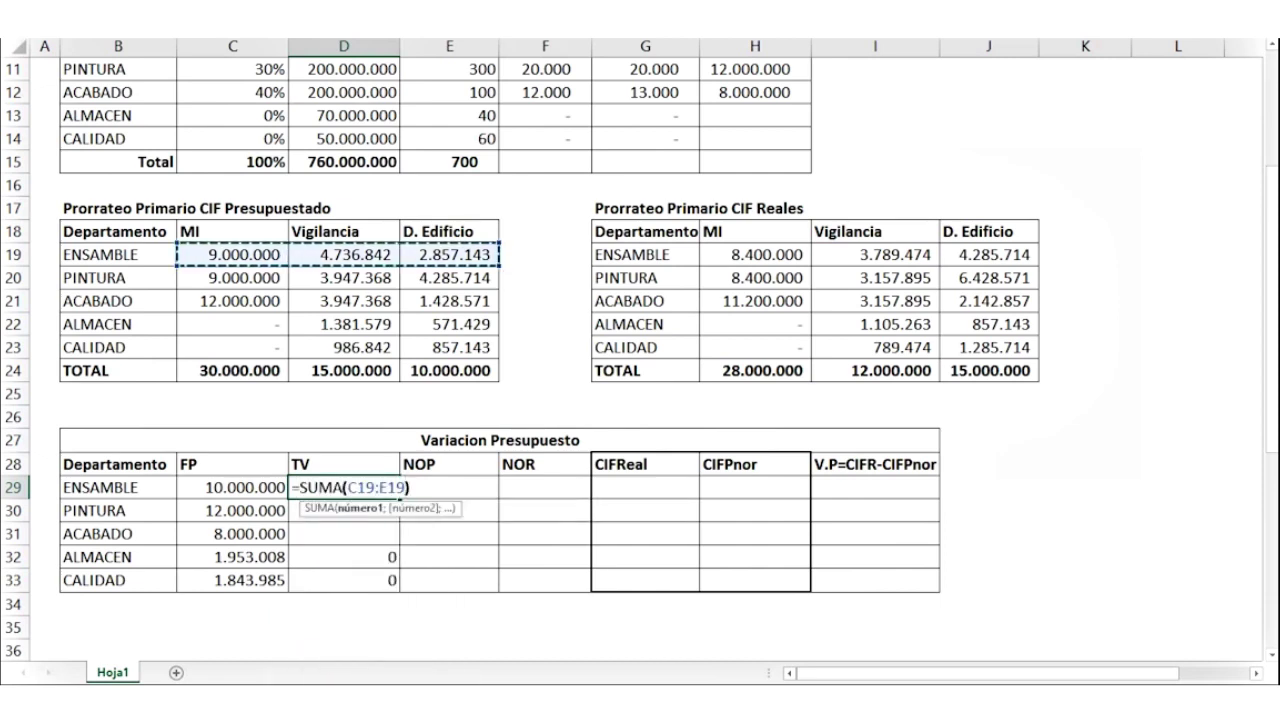
{"action": "type", "text": ")"}
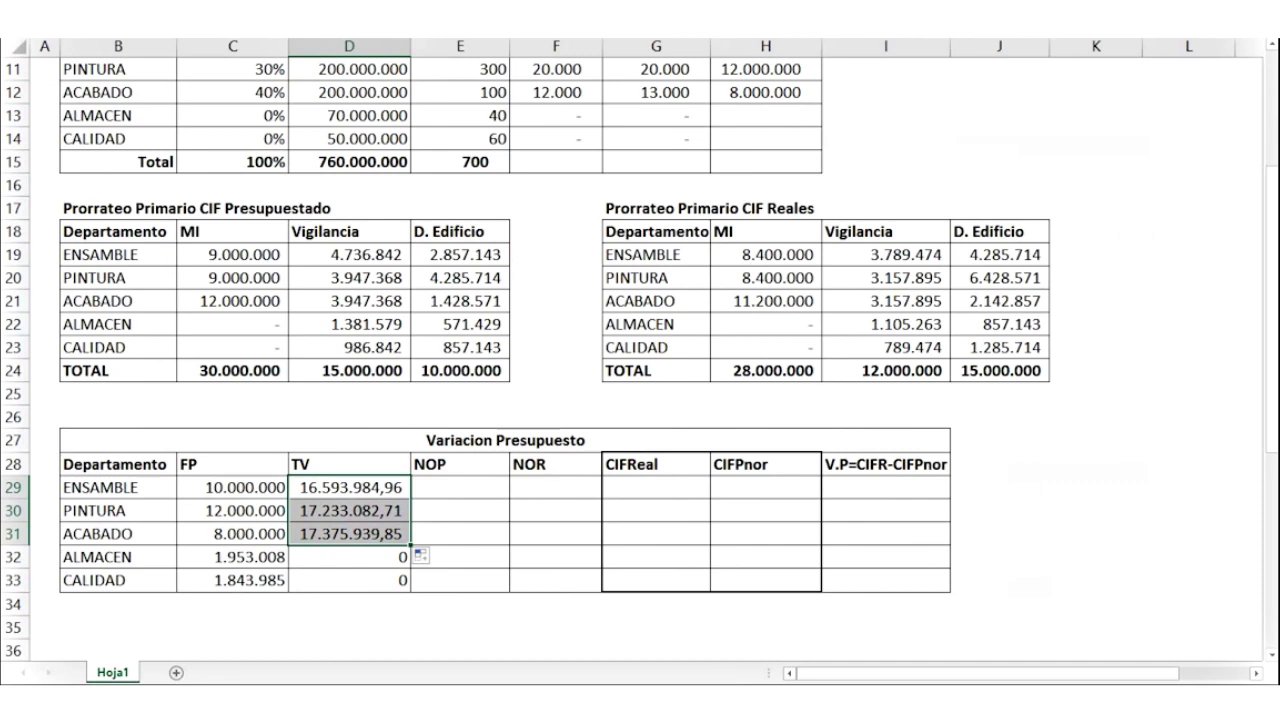
Step: Extend the TV formula in D29 to =SUMA(C19:E19)-C29 and refill it down through ACABADO
{"action": "double_click", "coordinate": [340, 488]}
{"action": "left_click", "coordinate": [408, 488]}
{"action": "type", "text": "-"}
{"action": "left_click", "coordinate": [240, 488]}
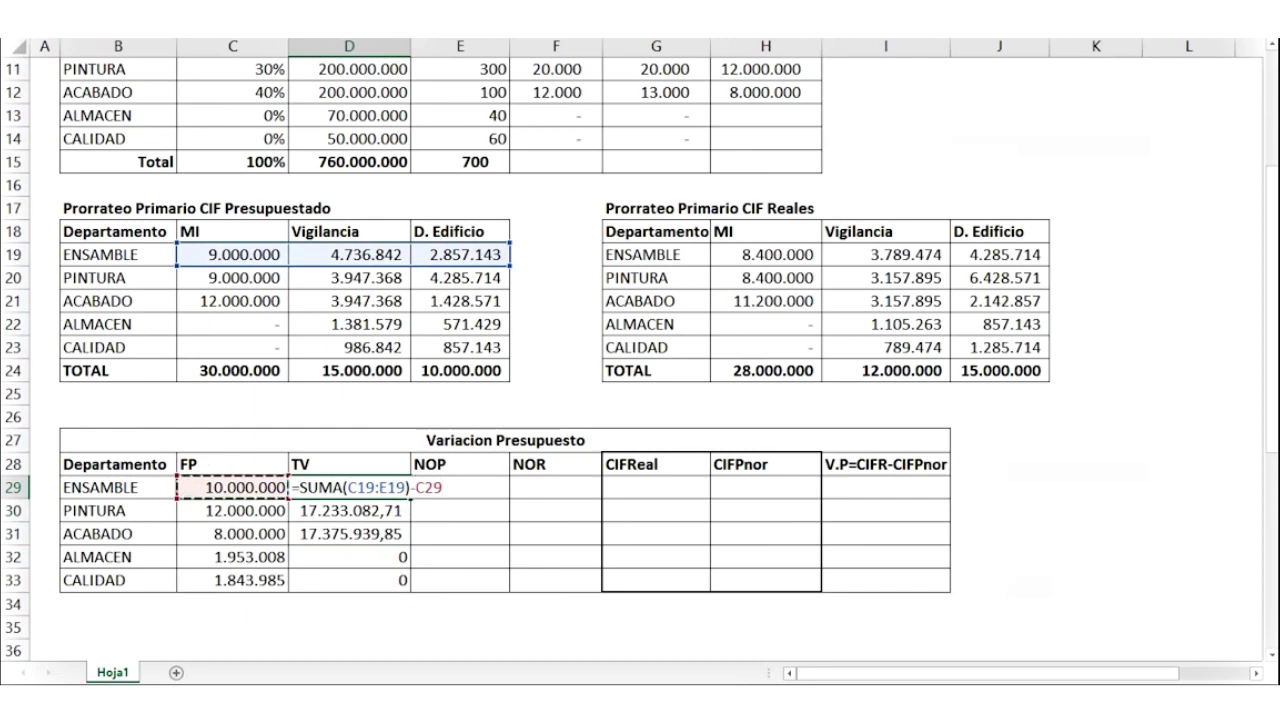
{"action": "key", "text": "Return"}
{"action": "left_click", "coordinate": [349, 488]}
{"action": "left_click_drag", "start_coordinate": [410, 497], "coordinate": [410, 543]}
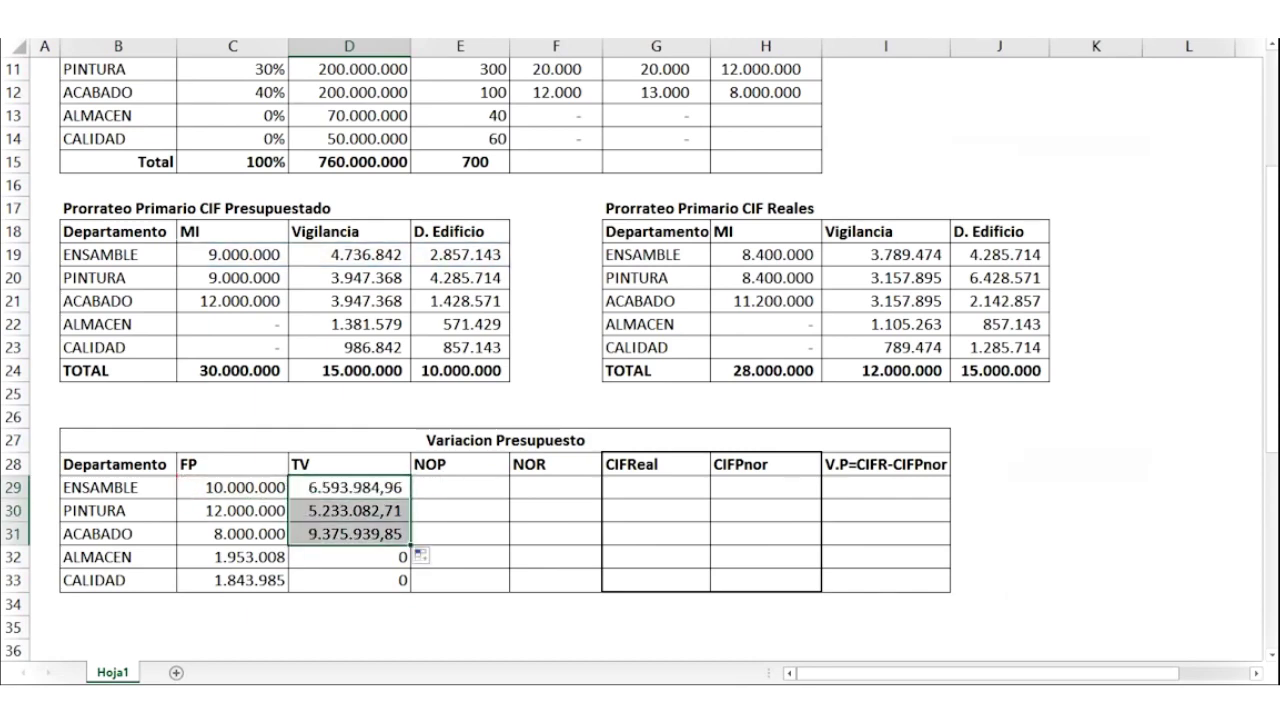
Step: Fill NOP with 15.000, 20.000 and 12.000 and NOR with 14.200, 20.000 and 13.000 for ENSAMBLE, PINTURA and ACABADO
{"action": "scroll", "coordinate": [640, 350], "scroll_direction": "down", "scroll_amount": 2}
{"action": "left_click", "coordinate": [459, 487]}
{"action": "type", "text": "150000"}
{"action": "key", "text": "Tab"}
{"action": "type", "text": "14200"}
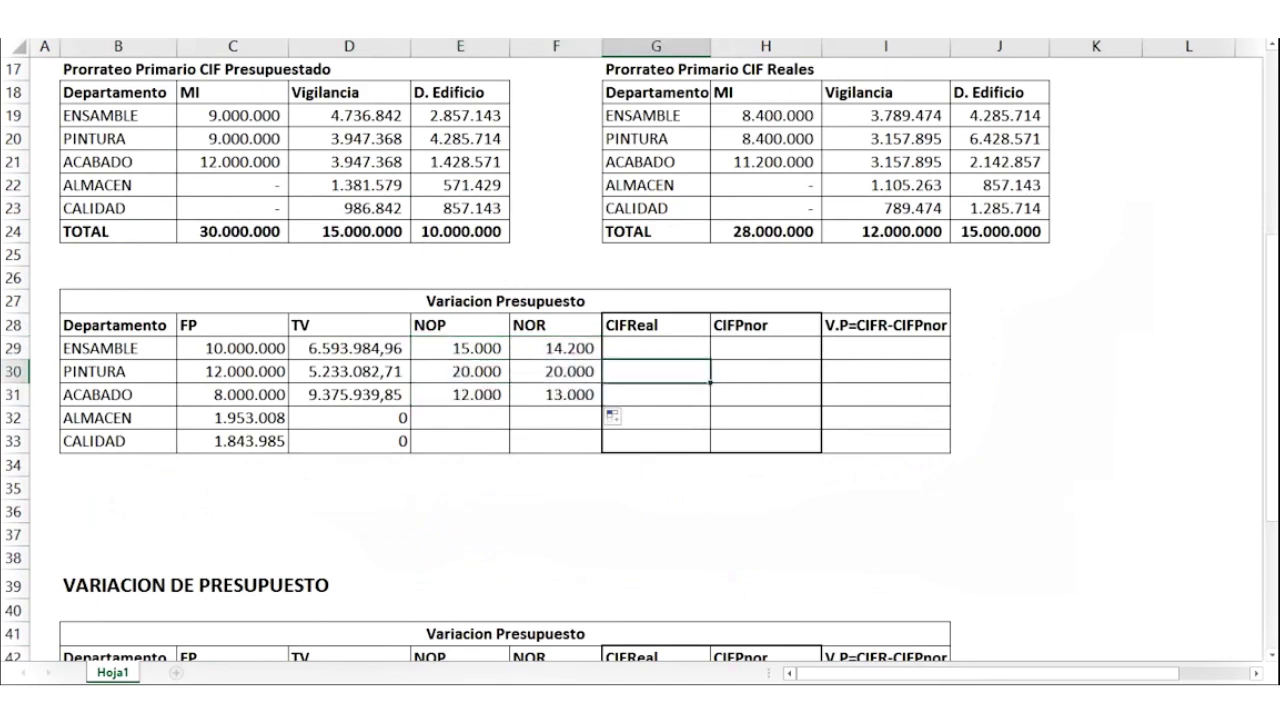
Step: Change ENSAMBLE's TV formula to =(SUMA(C19:E19)-C29)/E29 and refill it down through ACABADO
{"action": "double_click", "coordinate": [388, 348]}
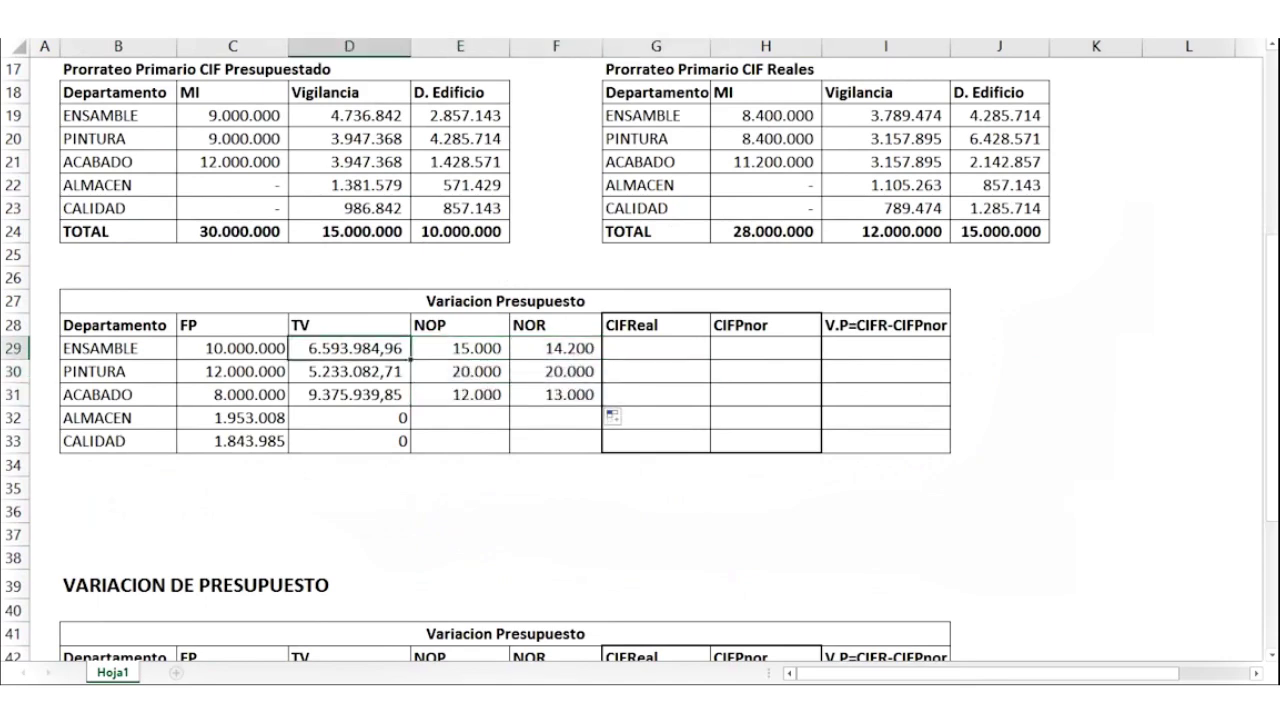
{"action": "left_click", "coordinate": [299, 348]}
{"action": "type", "text": "("}
{"action": "left_click", "coordinate": [449, 348]}
{"action": "type", "text": ")/"}
{"action": "left_click", "coordinate": [485, 348]}
{"action": "key", "text": "Return"}
{"action": "left_click", "coordinate": [350, 348]}
{"action": "left_click_drag", "start_coordinate": [410, 360], "coordinate": [410, 400]}
{"action": "left_click", "coordinate": [556, 465]}
{"action": "left_click", "coordinate": [656, 488]}
Step: Calculate CIFReal in G29 as =SUMA(H19:J19) and fill it down through CALIDAD
{"action": "scroll", "coordinate": [656, 488], "scroll_direction": "up", "scroll_amount": 2}
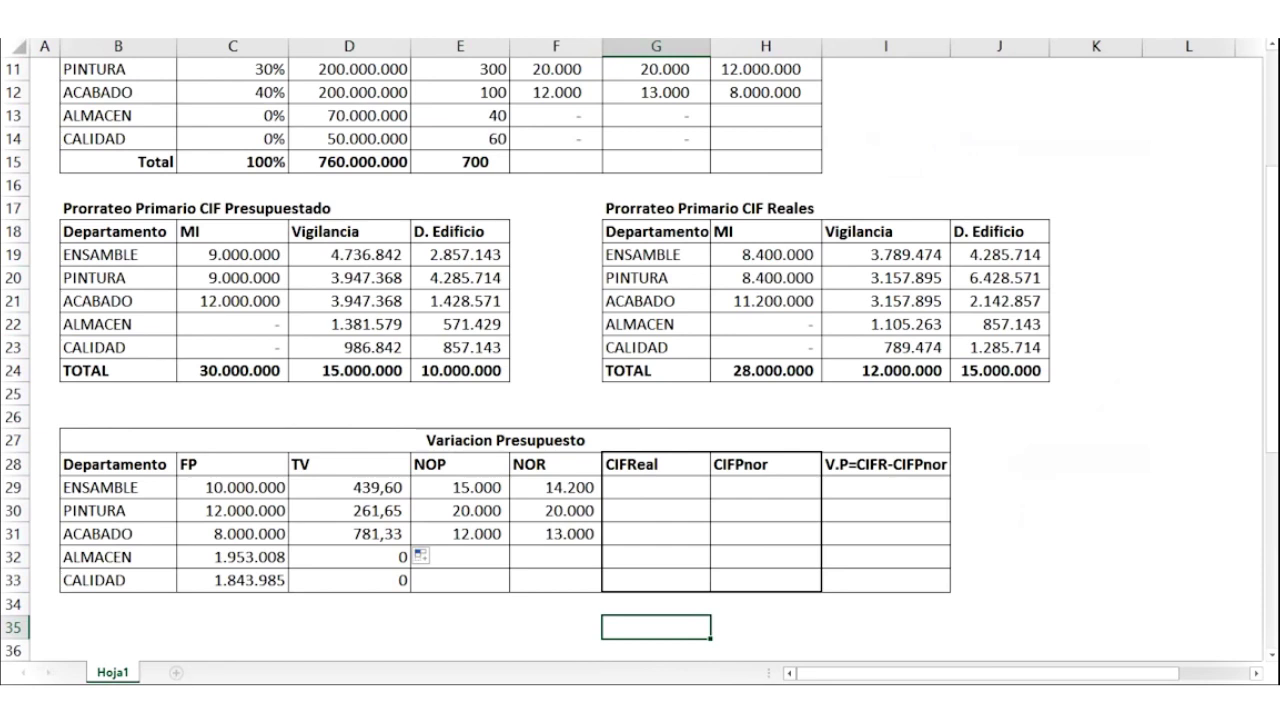
{"action": "left_click", "coordinate": [656, 488]}
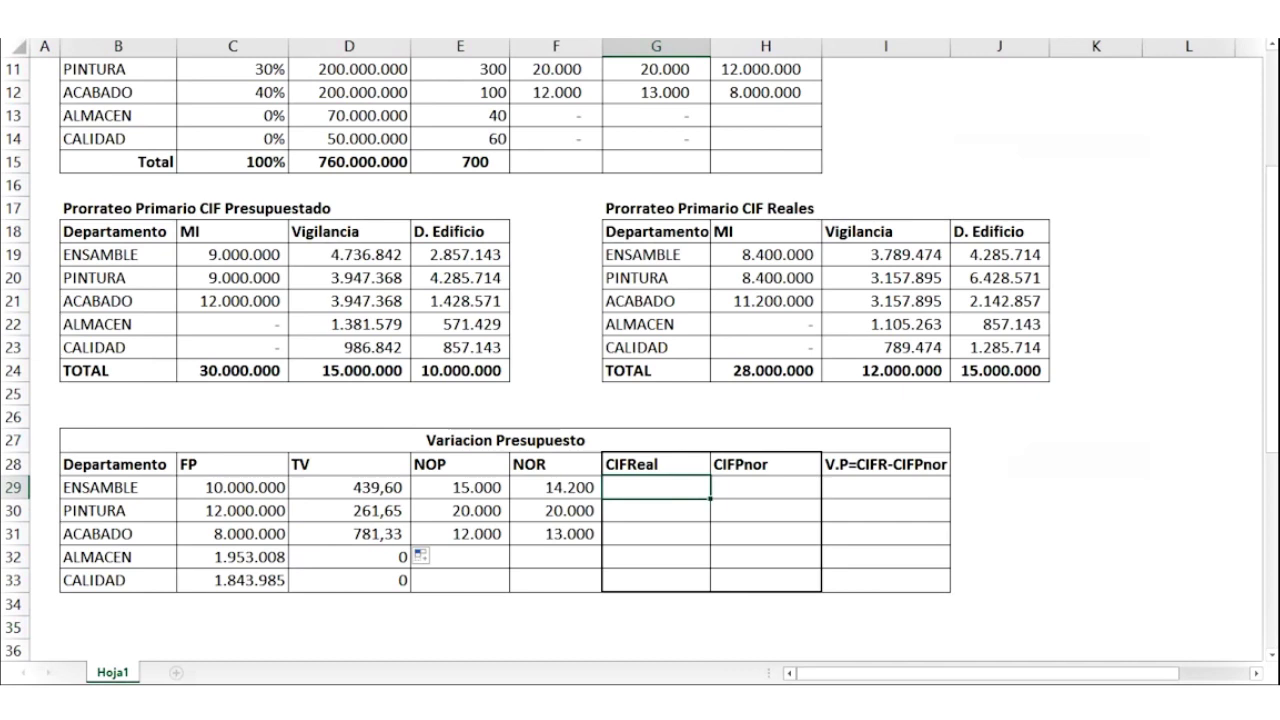
{"action": "type", "text": "=SUMA("}
{"action": "left_click_drag", "start_coordinate": [766, 255], "coordinate": [1000, 255]}
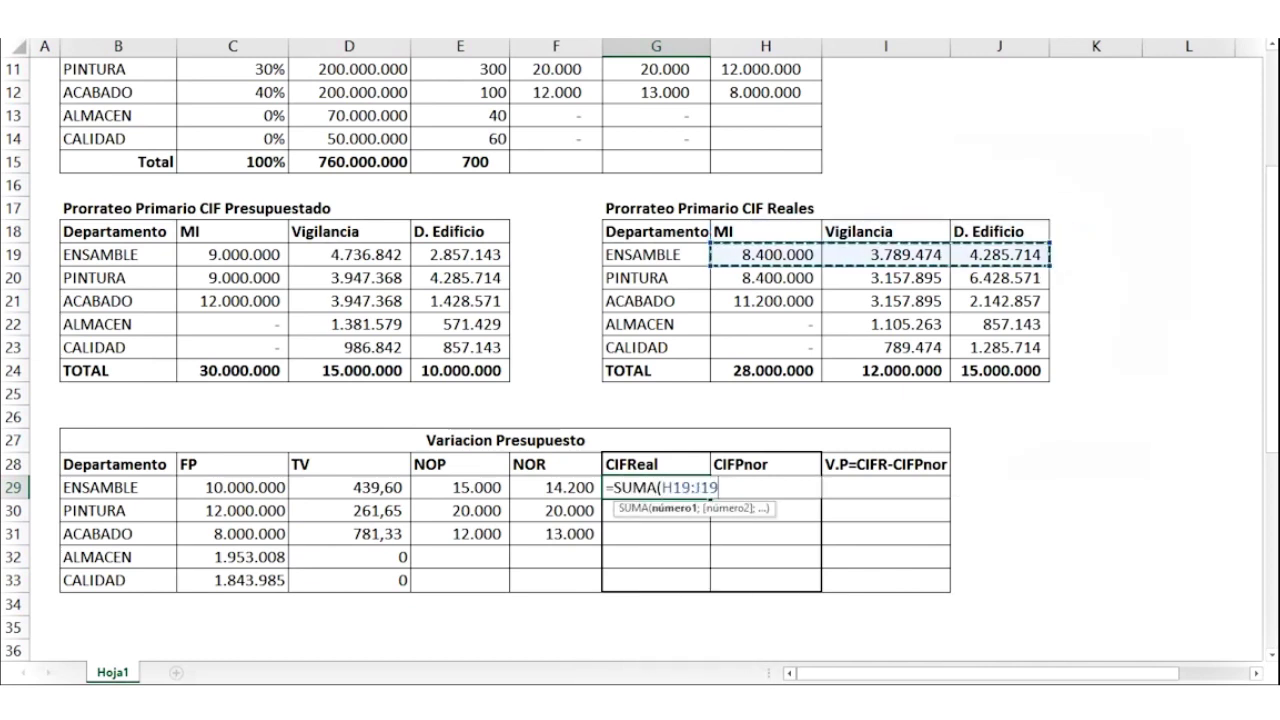
{"action": "key", "text": "Return"}
{"action": "left_click", "coordinate": [656, 488]}
{"action": "left_click_drag", "start_coordinate": [710, 499], "coordinate": [710, 584]}
Step: Calculate CIFPnor in H29 as =C29+(D29*F29) and fill it down through CALIDAD
{"action": "left_click", "coordinate": [766, 511]}
{"action": "left_click", "coordinate": [766, 488]}
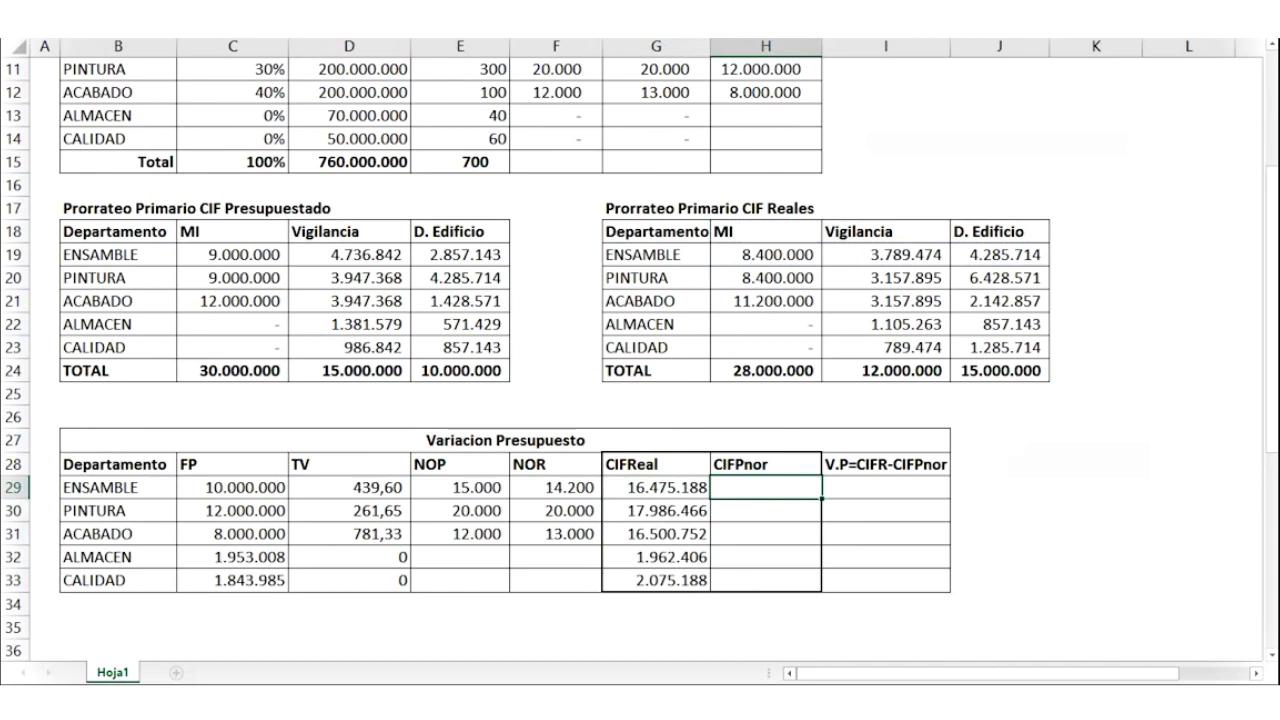
{"action": "type", "text": "="}
{"action": "left_click", "coordinate": [233, 488]}
{"action": "type", "text": "+("}
{"action": "left_click", "coordinate": [350, 487]}
{"action": "type", "text": "*"}
{"action": "left_click", "coordinate": [556, 488]}
{"action": "type", "text": ")"}
{"action": "key", "text": "Return"}
{"action": "left_click", "coordinate": [766, 488]}
{"action": "double_click", "coordinate": [821, 497]}
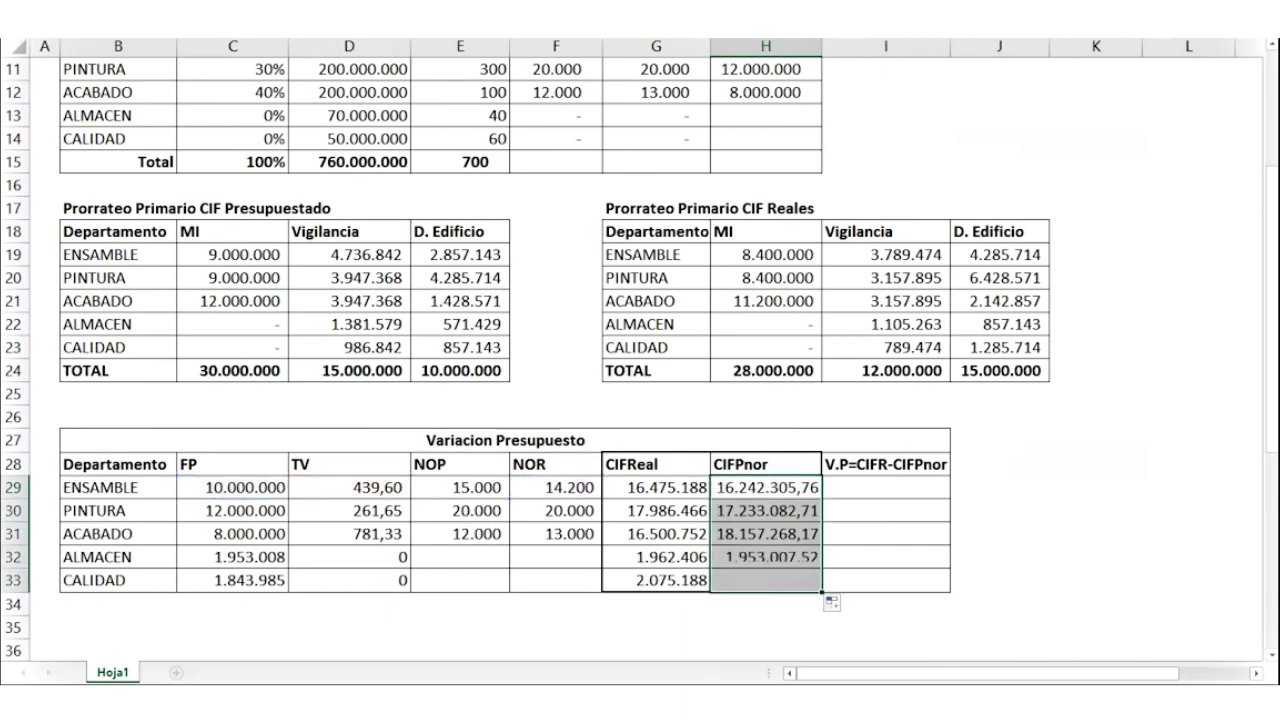
Step: Calculate the budget variance in I29 as =G29-H29 for all departments and total the column in I34
{"action": "left_click", "coordinate": [886, 488]}
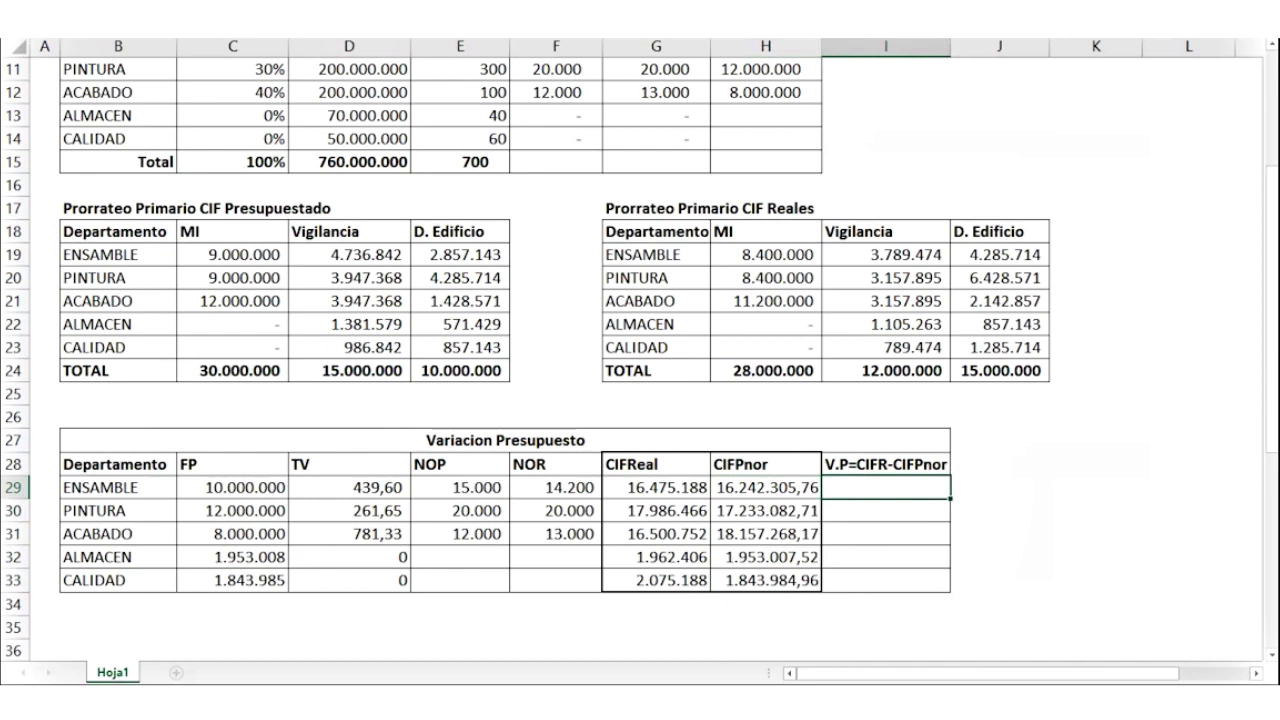
{"action": "type", "text": "="}
{"action": "left_click", "coordinate": [656, 488]}
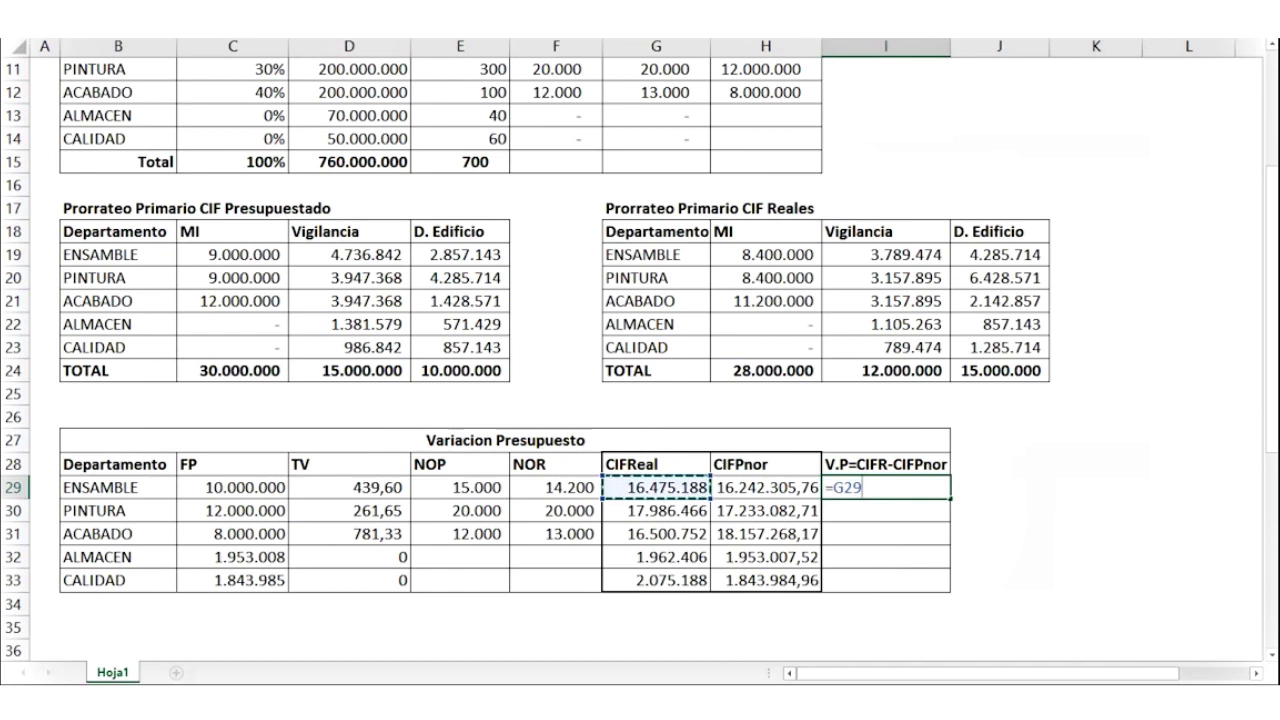
{"action": "type", "text": "-"}
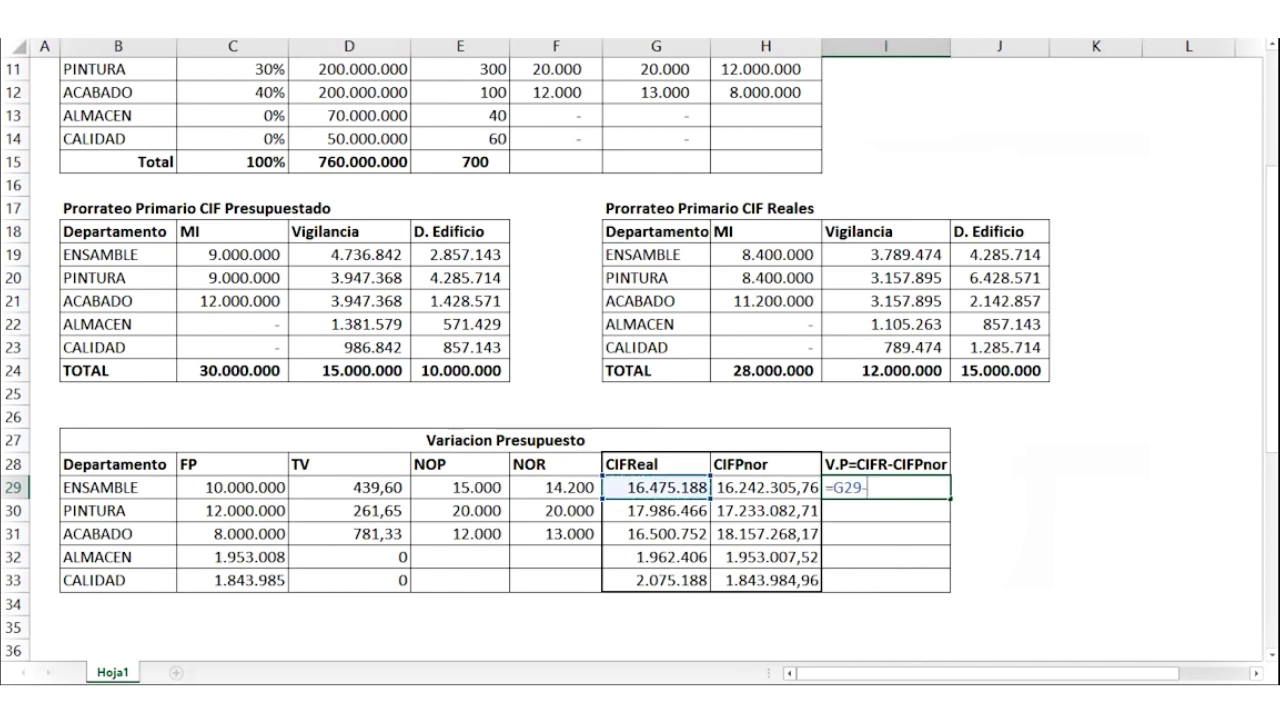
{"action": "left_click", "coordinate": [766, 488]}
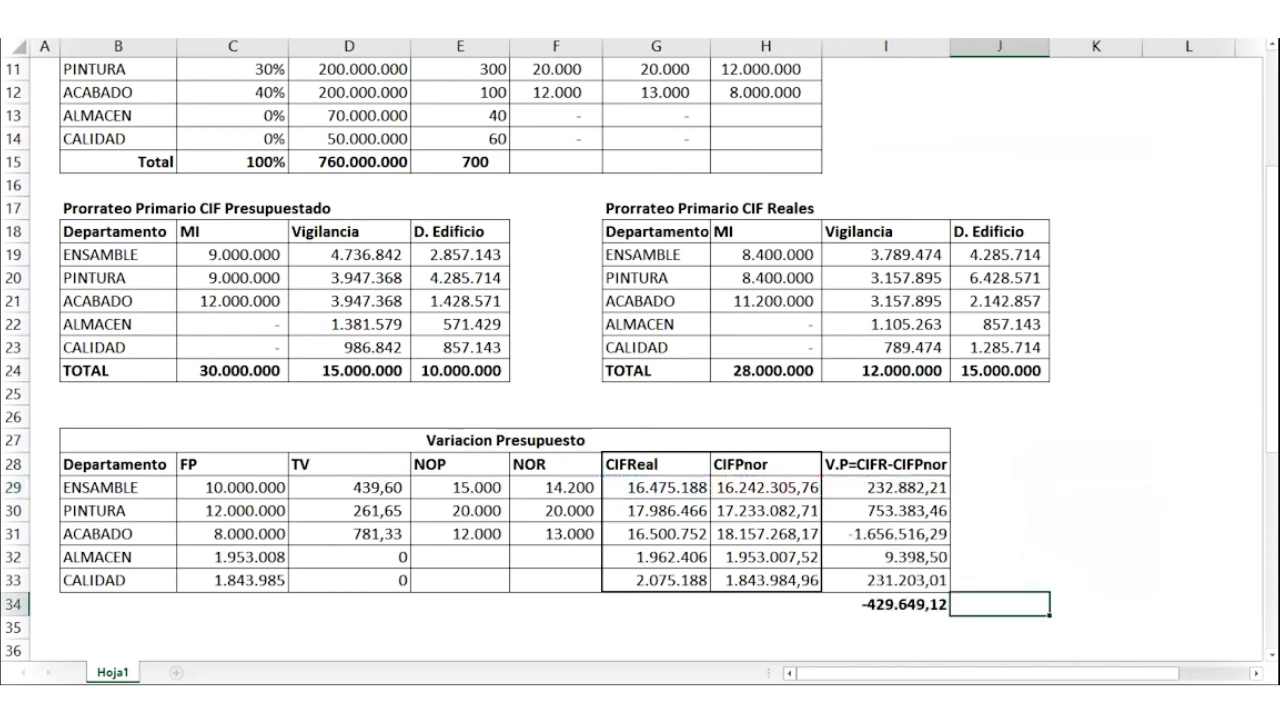